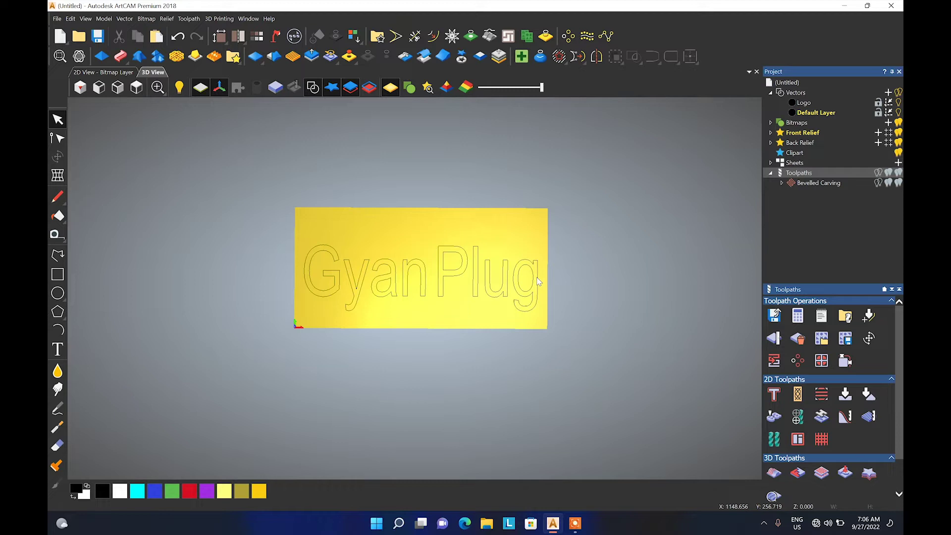
scroll(459, 376, down, 3)
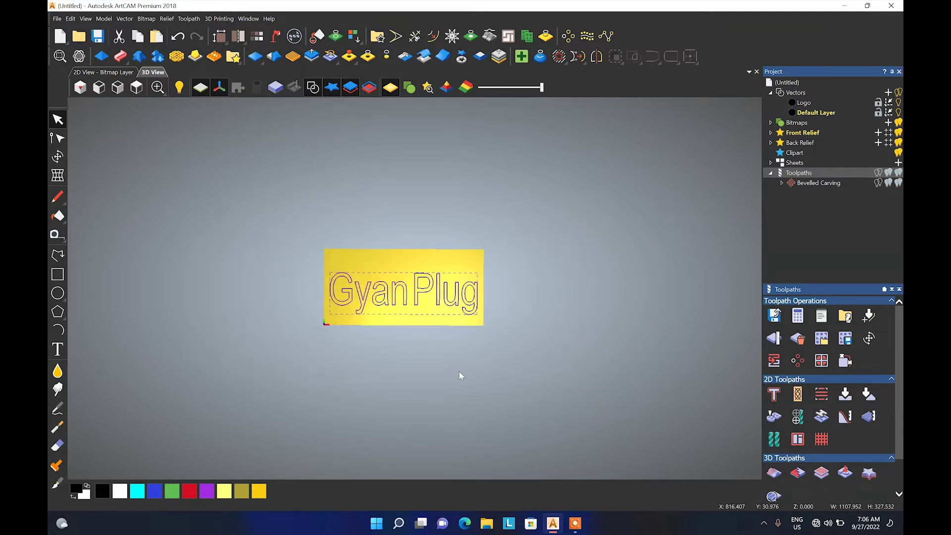
scroll(444, 346, up, 5)
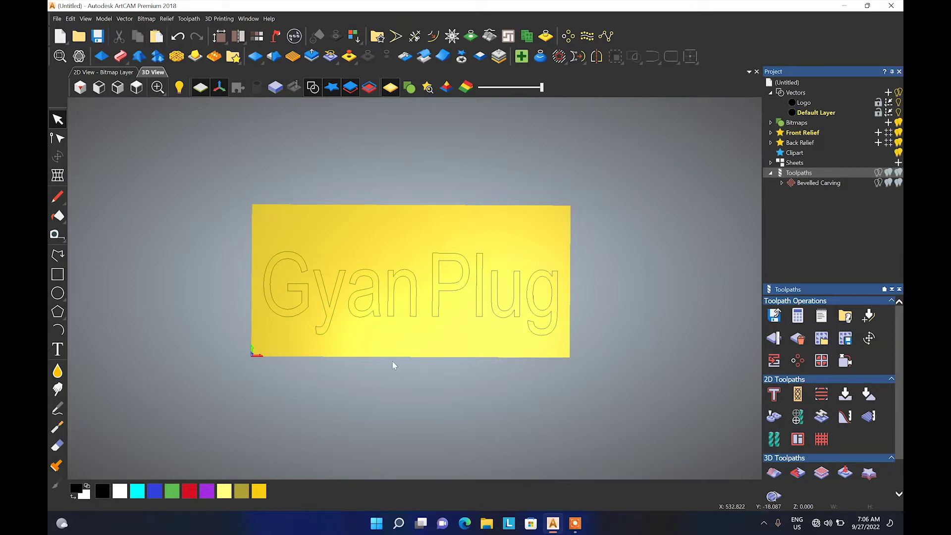
click(810, 103)
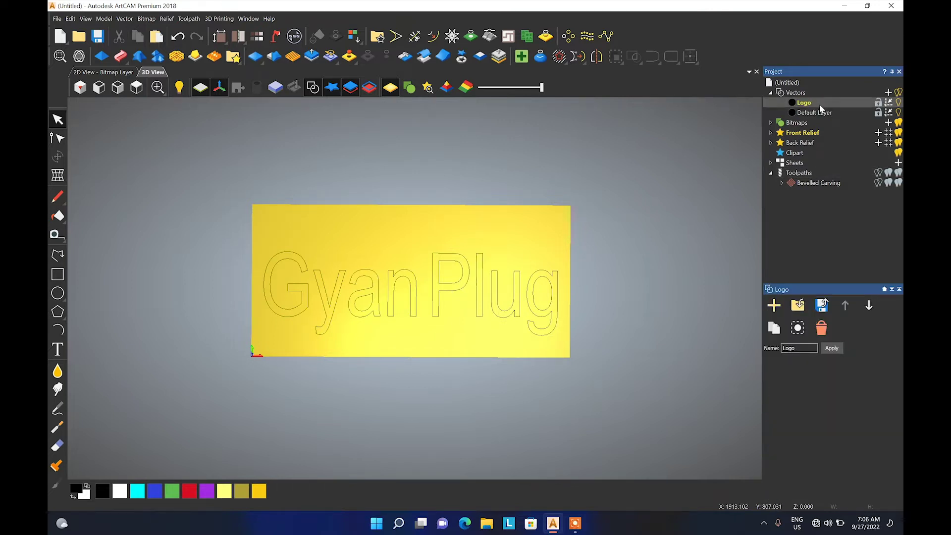
click(819, 112)
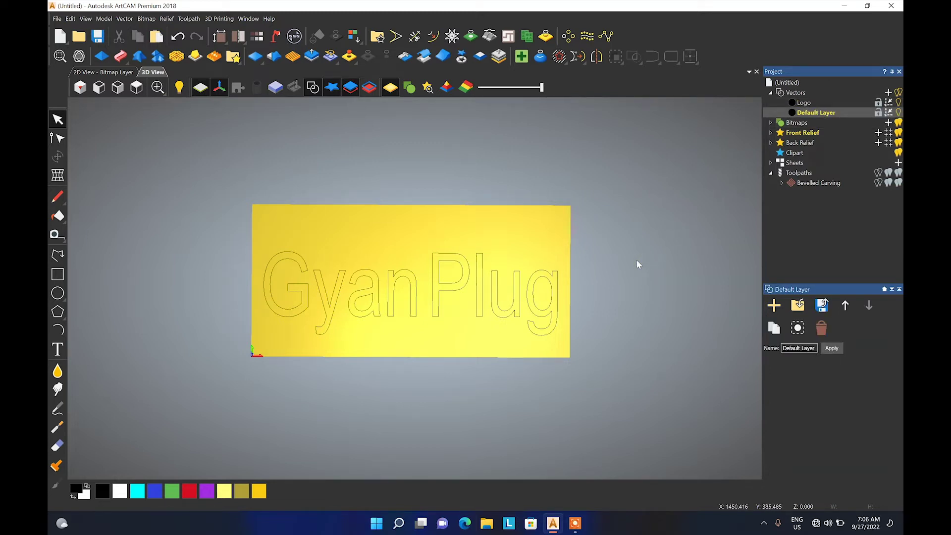
Start a V-Bit Carving toolpath and associate it with the vectors of the Logo layer.
click(801, 174)
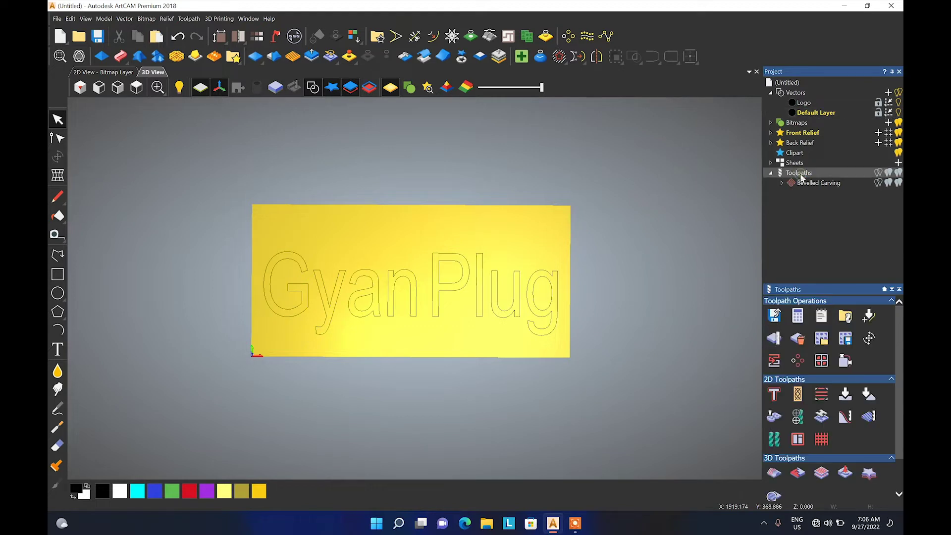
click(846, 395)
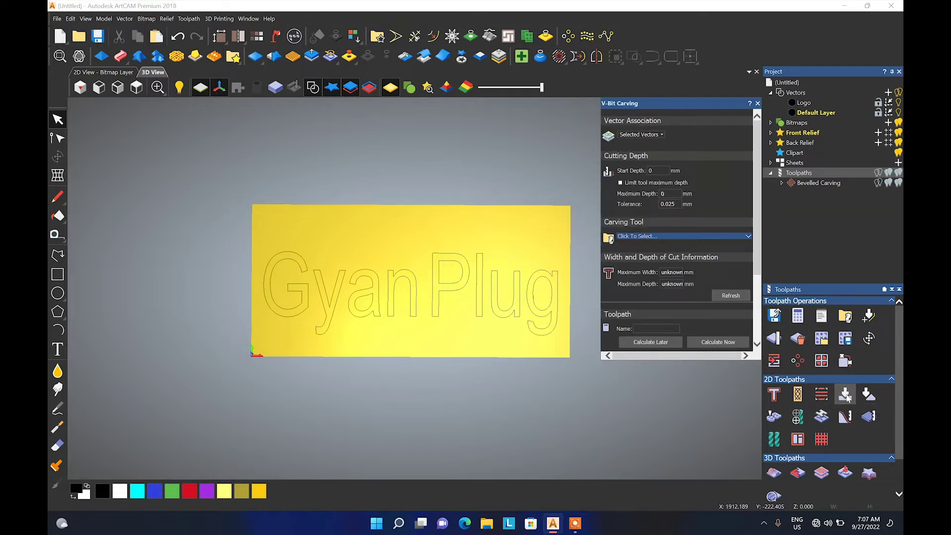
drag(599, 360, 569, 461)
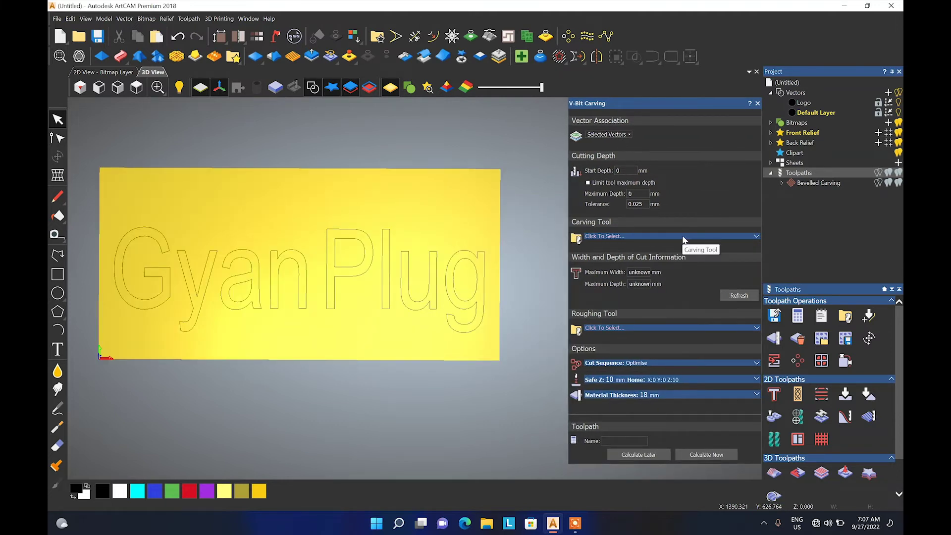
click(607, 134)
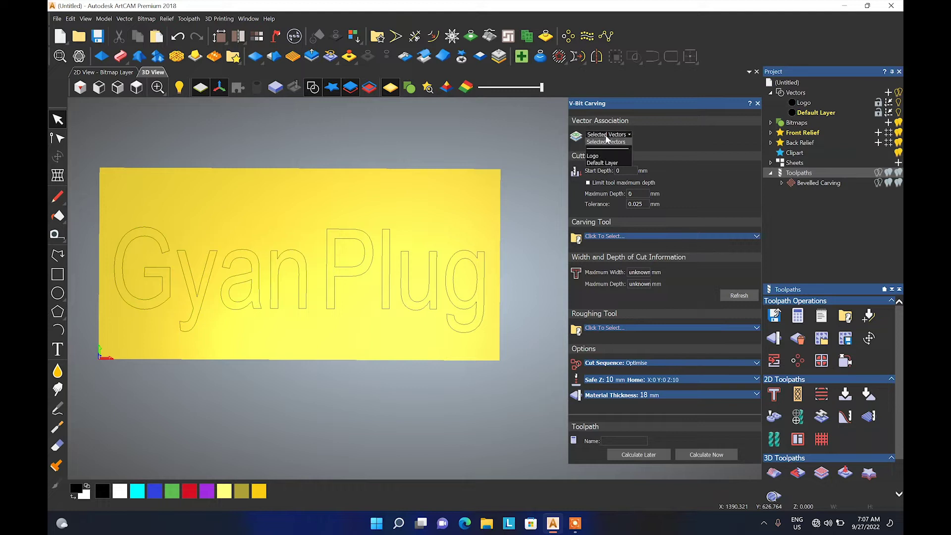
click(606, 141)
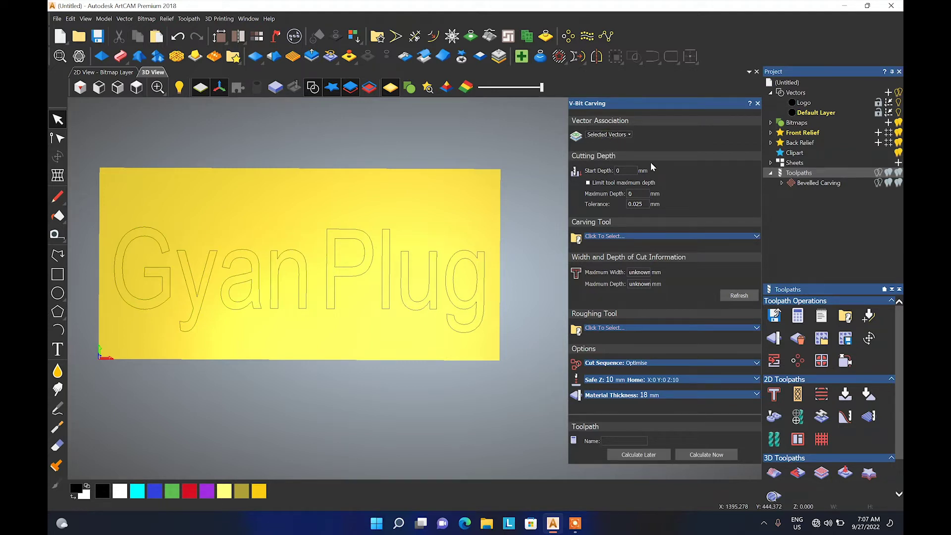
click(617, 135)
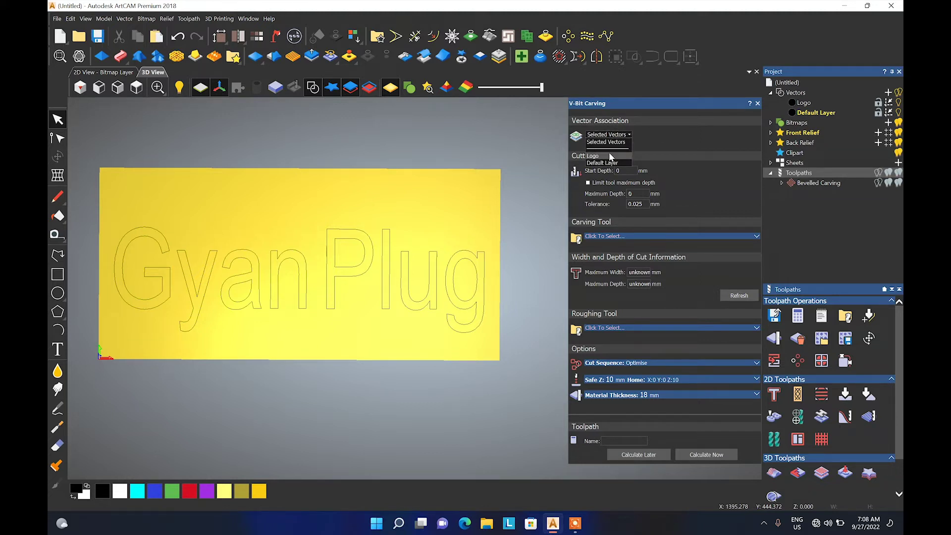
click(610, 155)
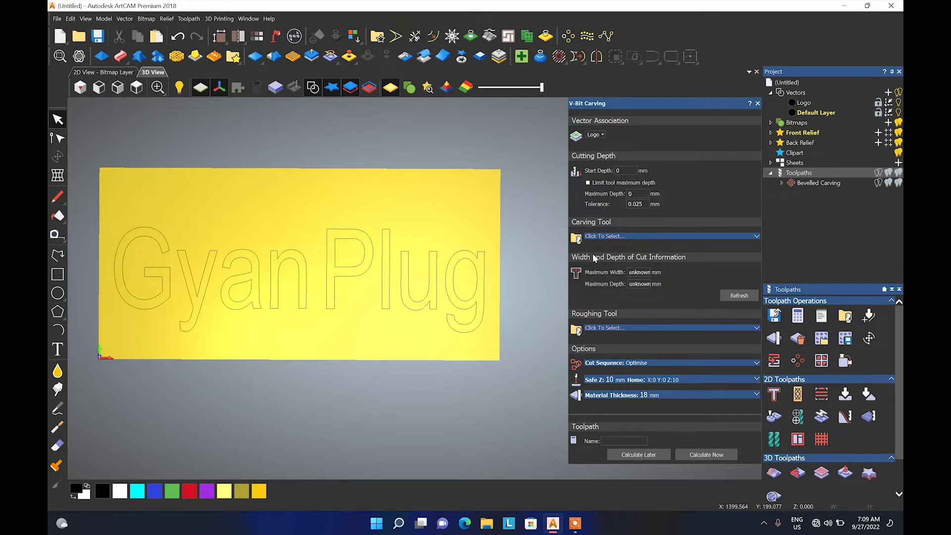
Choose the V-Bit 32 mm 90 degree as the carving tool and refresh the width and depth of cut information.
click(608, 237)
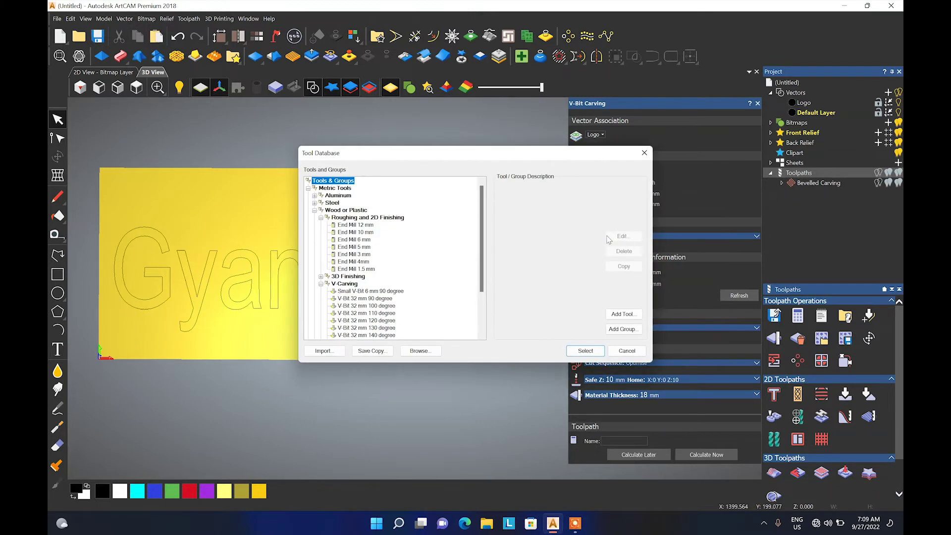
scroll(420, 276, down, 1)
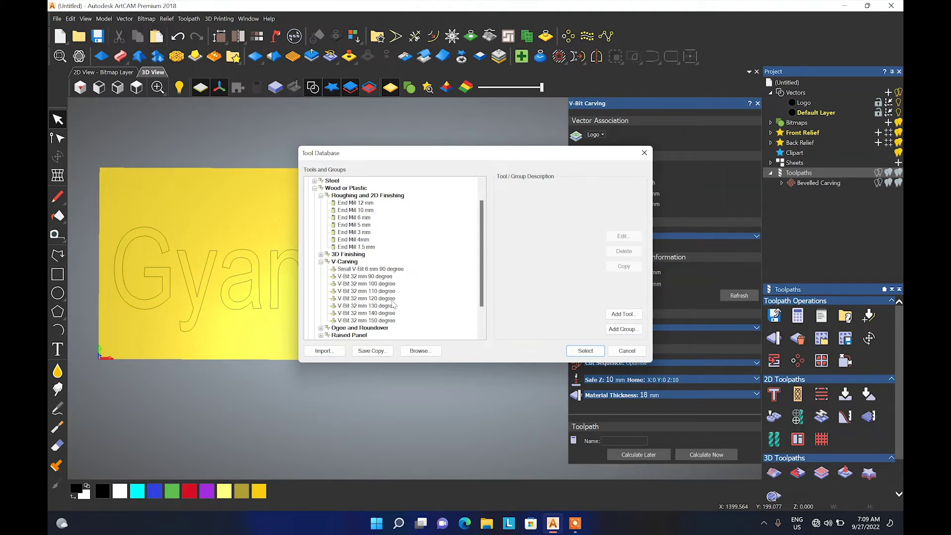
click(361, 278)
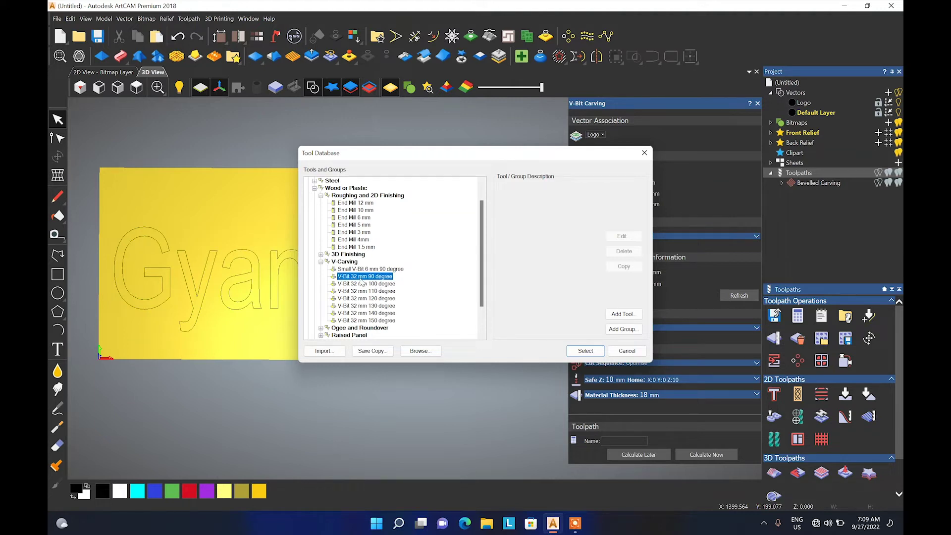
click(600, 352)
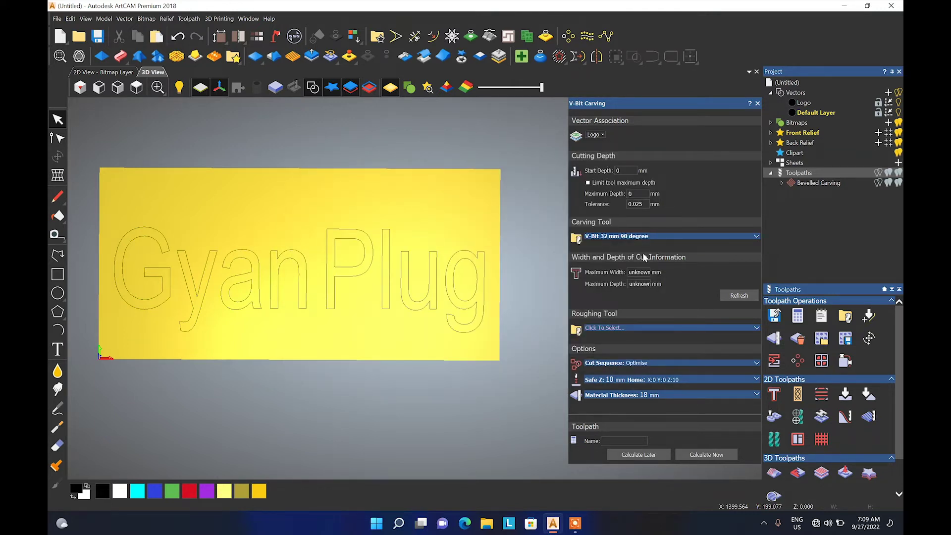
click(737, 295)
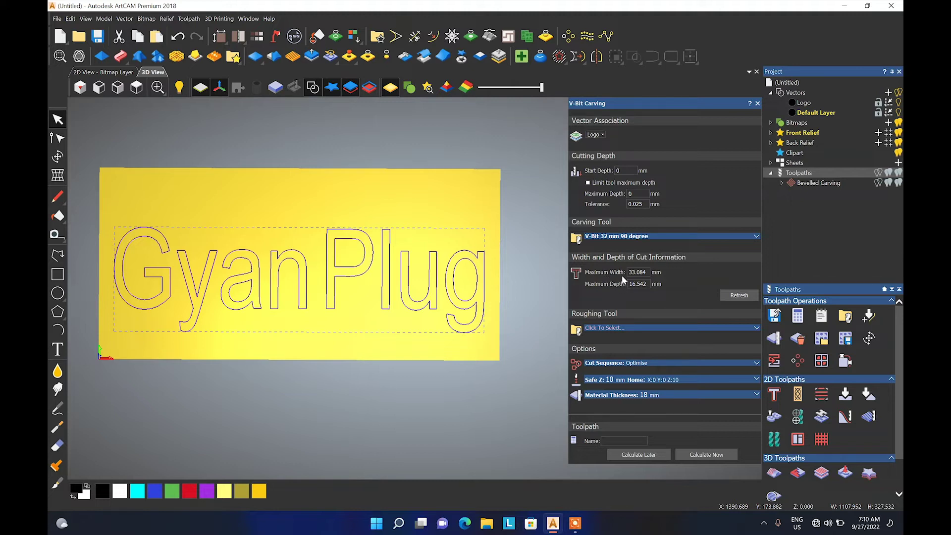
drag(647, 272, 610, 271)
Examine the 12 mm, 10 mm and 6 mm end mills as roughing tools, leaving the tool database without a selection.
click(617, 331)
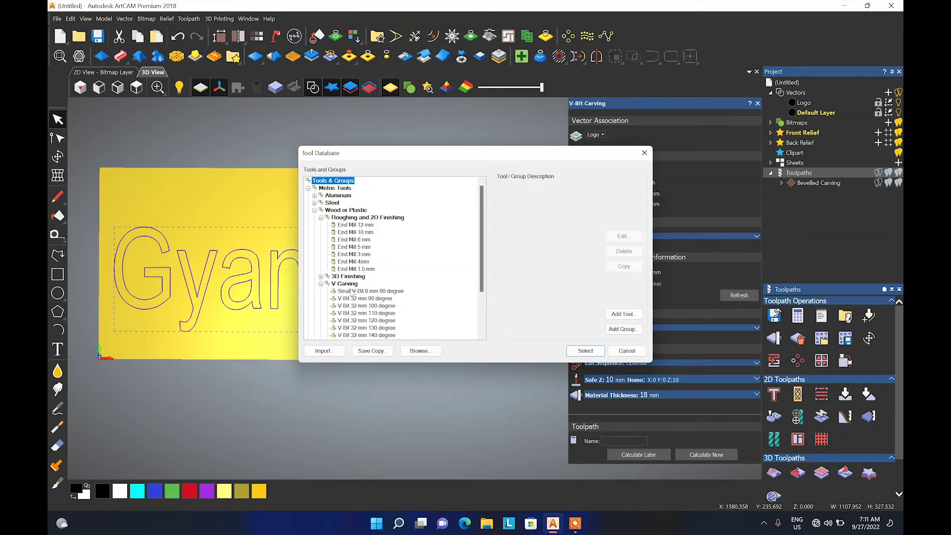
click(358, 225)
click(363, 233)
click(365, 240)
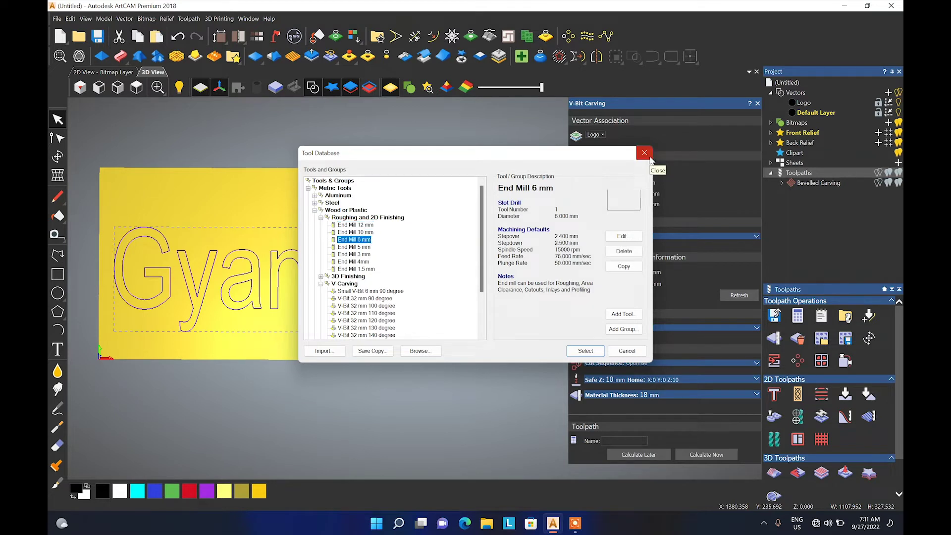
click(645, 153)
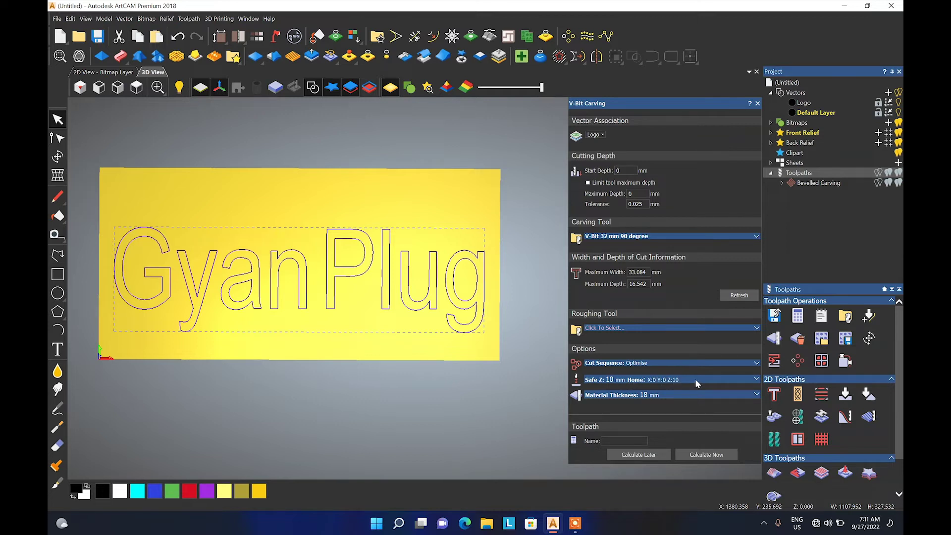
Confirm the 18 mm material thickness in the material setup and calculate the V-Bit Carving toolpath.
click(739, 392)
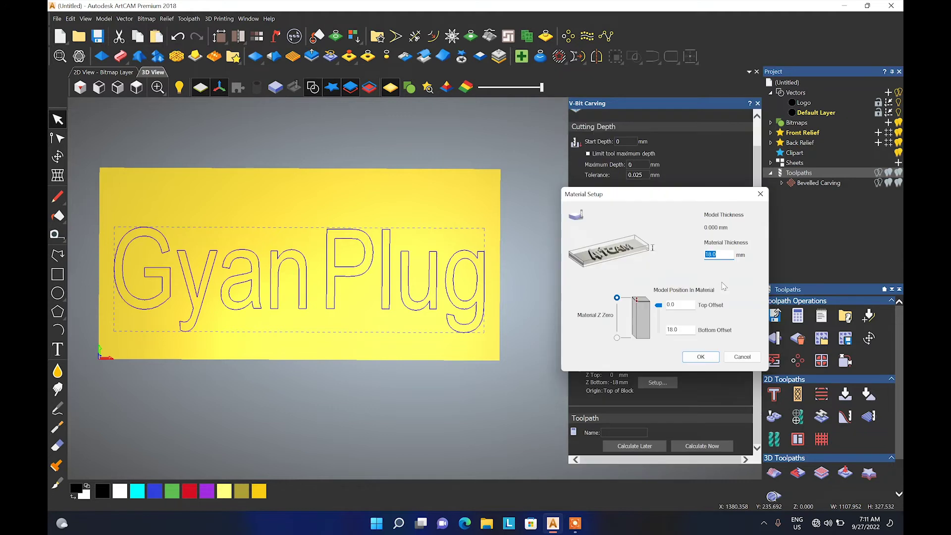
click(700, 356)
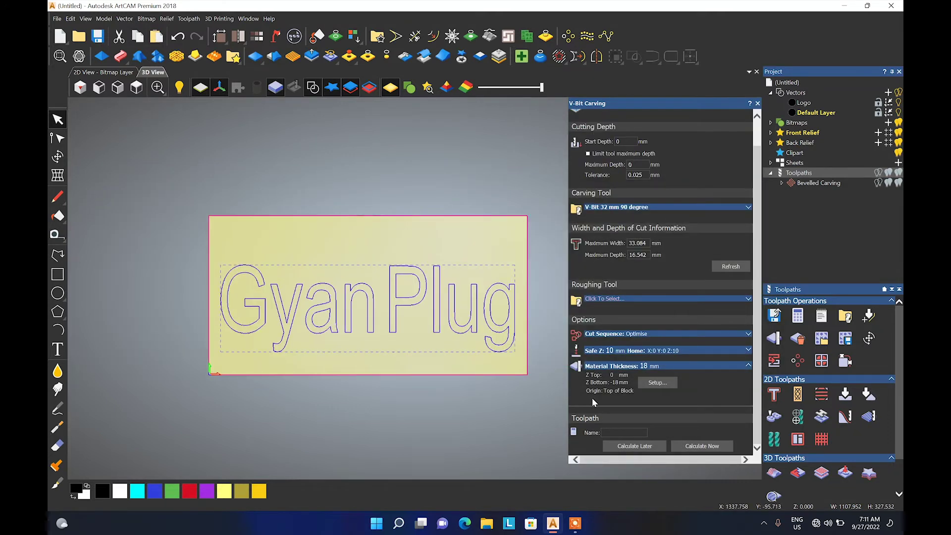
click(705, 446)
scroll(496, 341, up, 3)
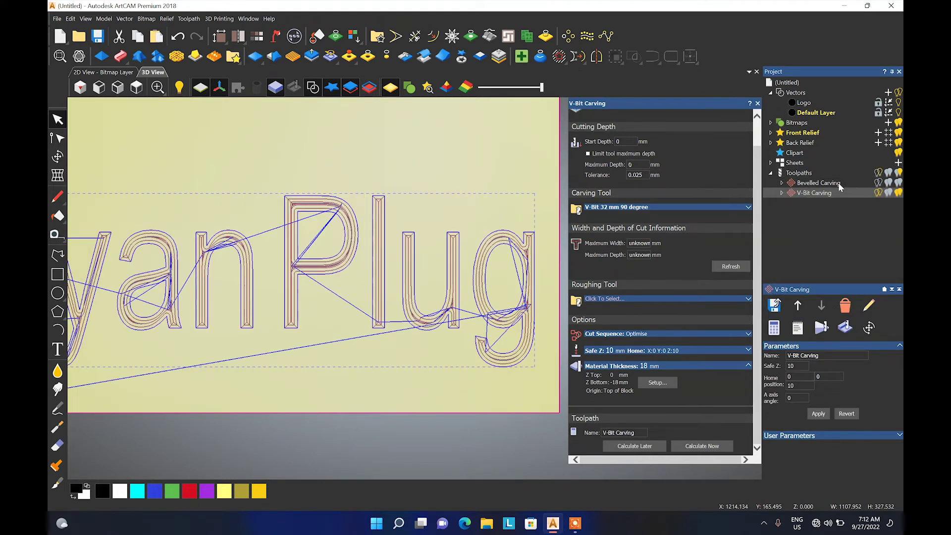
Delete the Bevelled Carving toolpath and simulate the V-Bit Carving toolpath in the 3D view.
click(821, 182)
key(Delete)
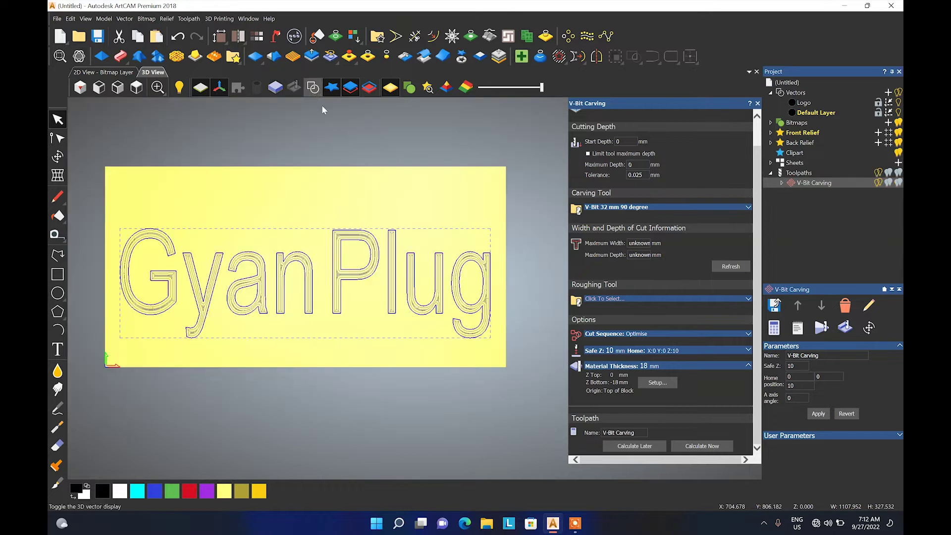
click(822, 328)
click(518, 349)
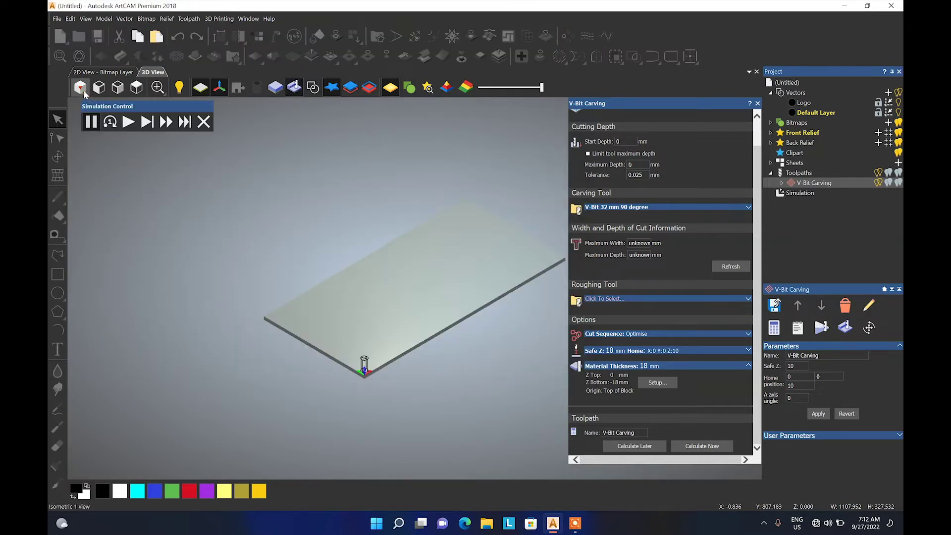
click(128, 127)
scroll(410, 313, up, 1)
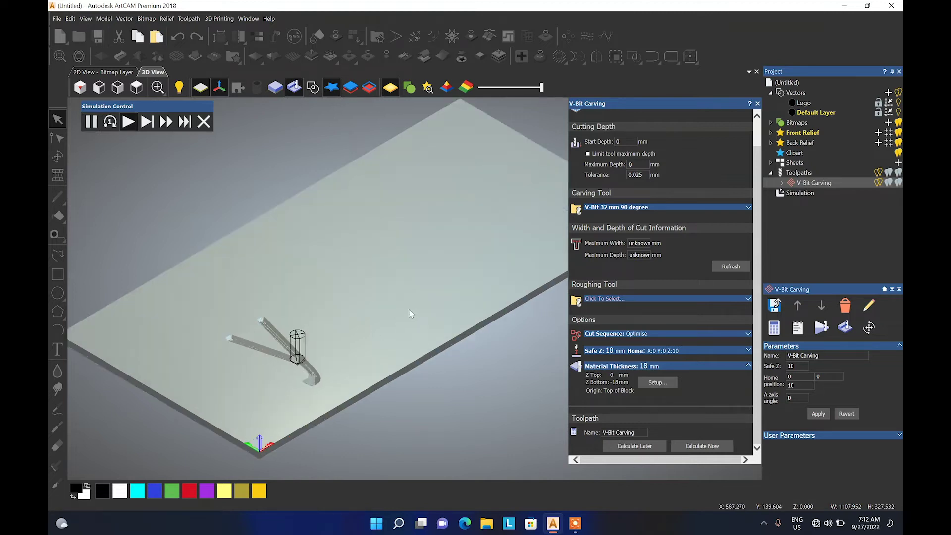
scroll(410, 313, up, 1)
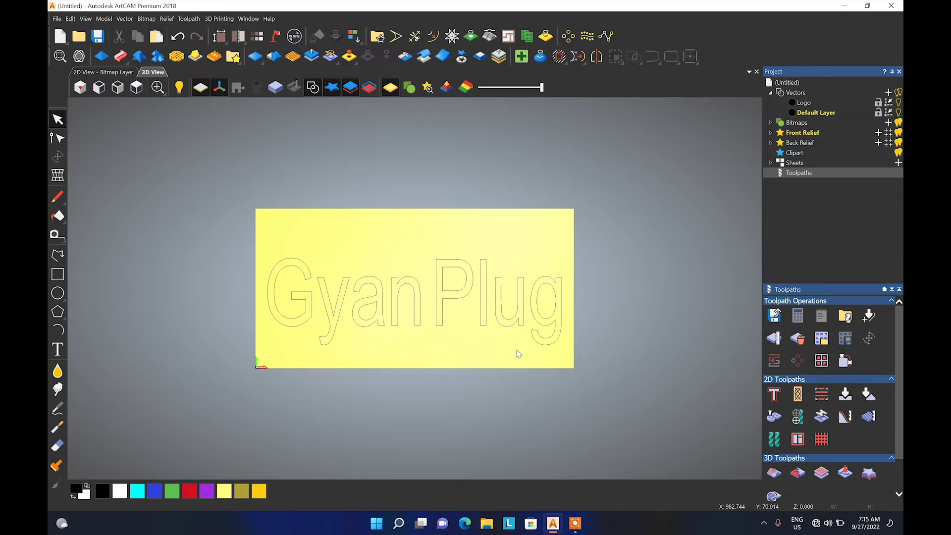
scroll(518, 354, up, 2)
scroll(617, 318, down, 2)
scroll(603, 361, up, 2)
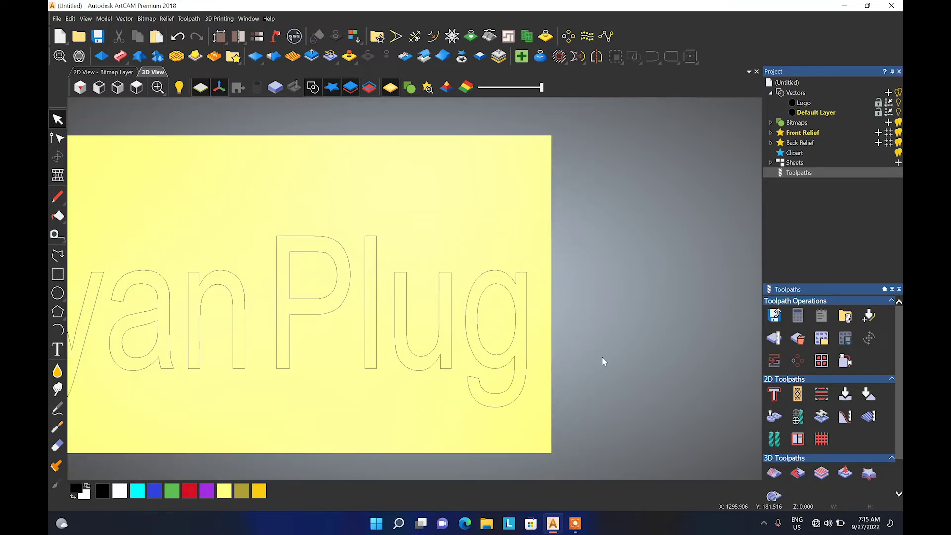
scroll(468, 327, up, 1)
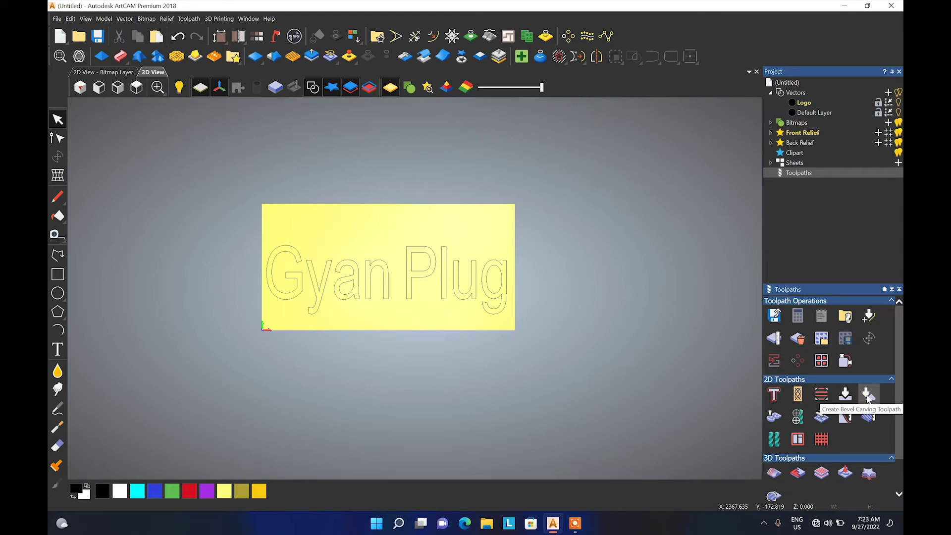
Start a Bevel Carving toolpath for the Logo layer and set its finish depth to 6.
click(868, 395)
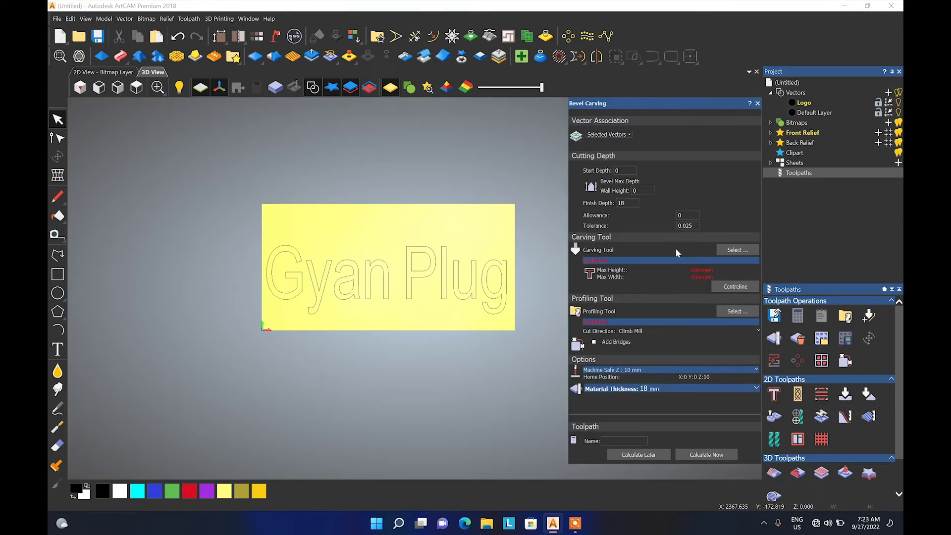
click(610, 136)
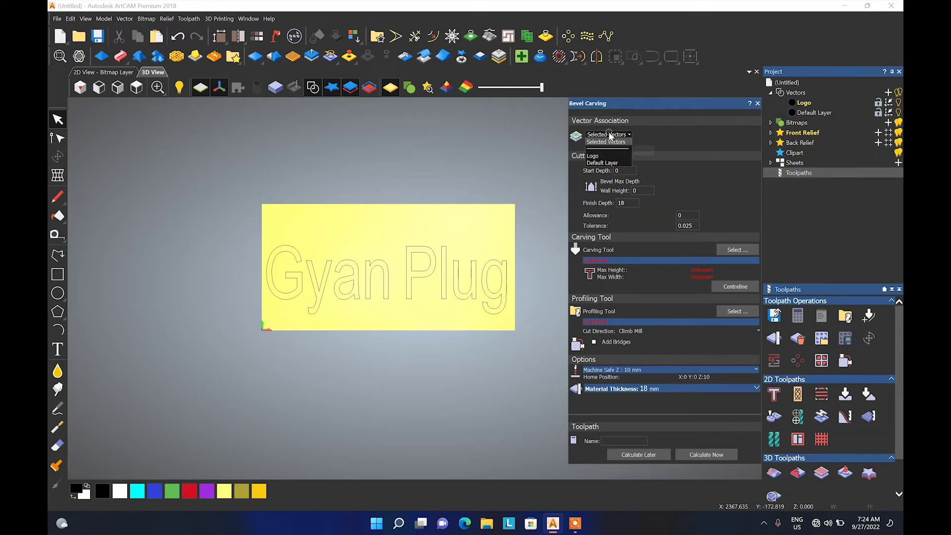
click(601, 157)
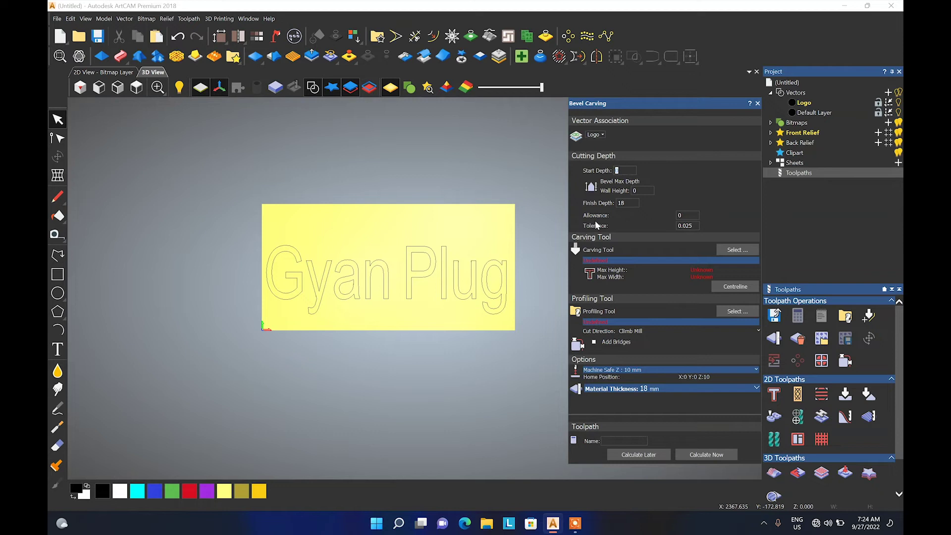
scroll(534, 237, up, 1)
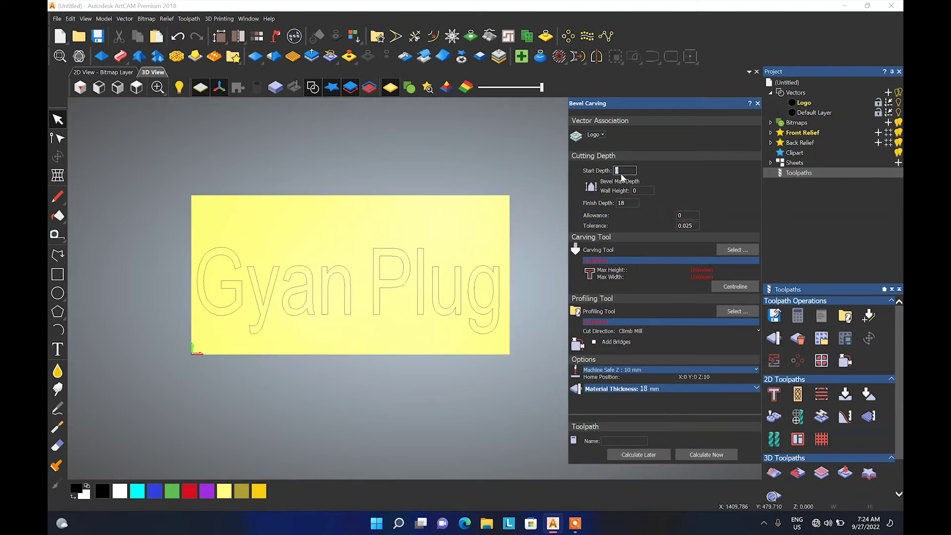
double_click(628, 203)
text(6)
Choose the Small V-Bit 6 mm 90 degree as the carving tool for the bevel carving.
click(725, 251)
scroll(389, 316, down, 1)
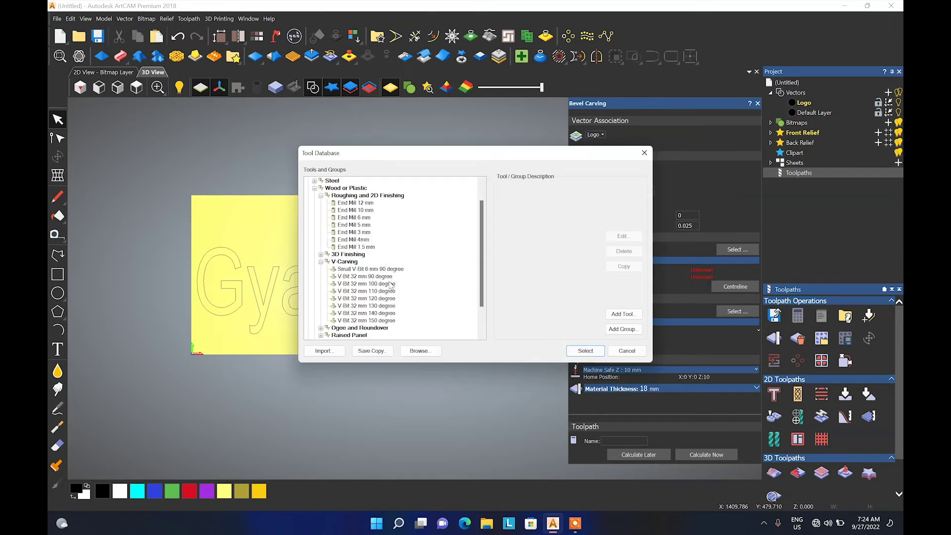
click(369, 269)
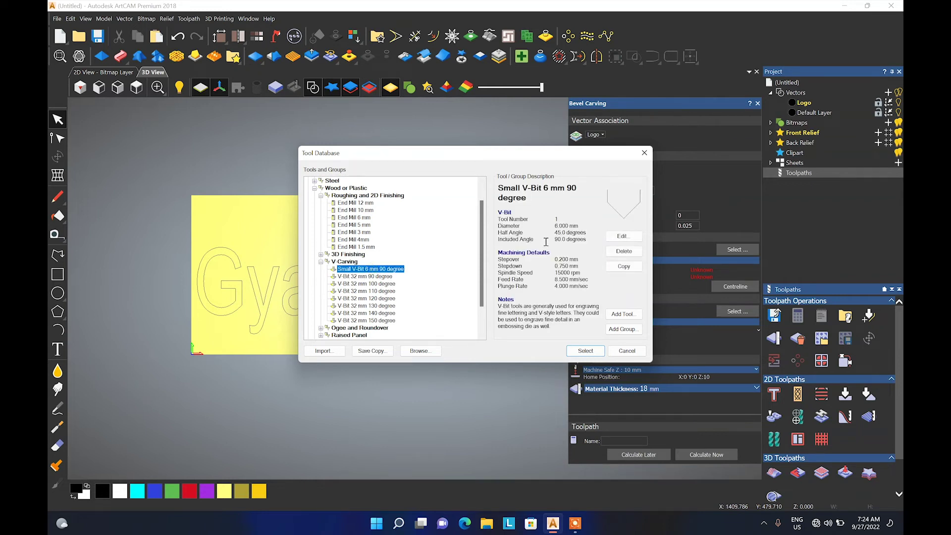
click(585, 351)
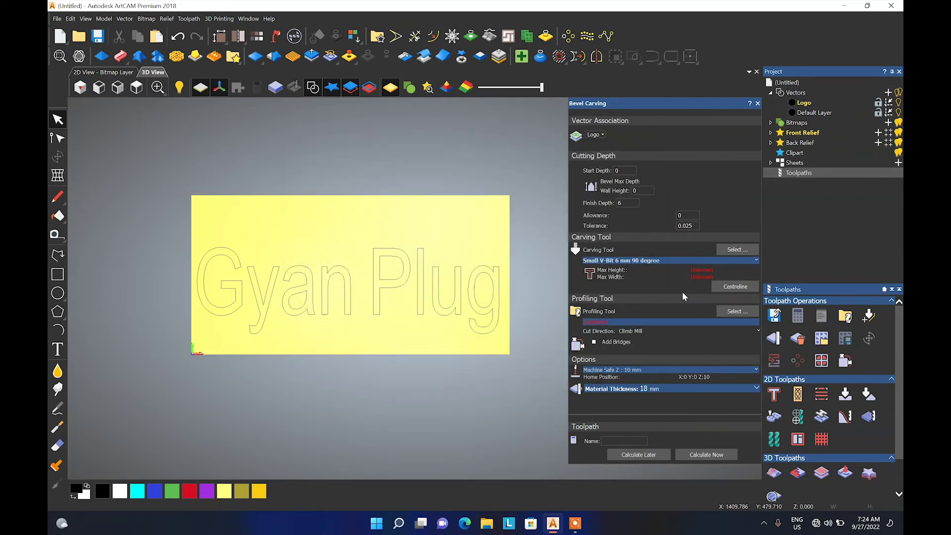
Set the 6 mm V-bit carving tool's stepdown to 3 mm, feed rate to 50 mm/sec and plunge rate to 30 mm/sec.
click(655, 260)
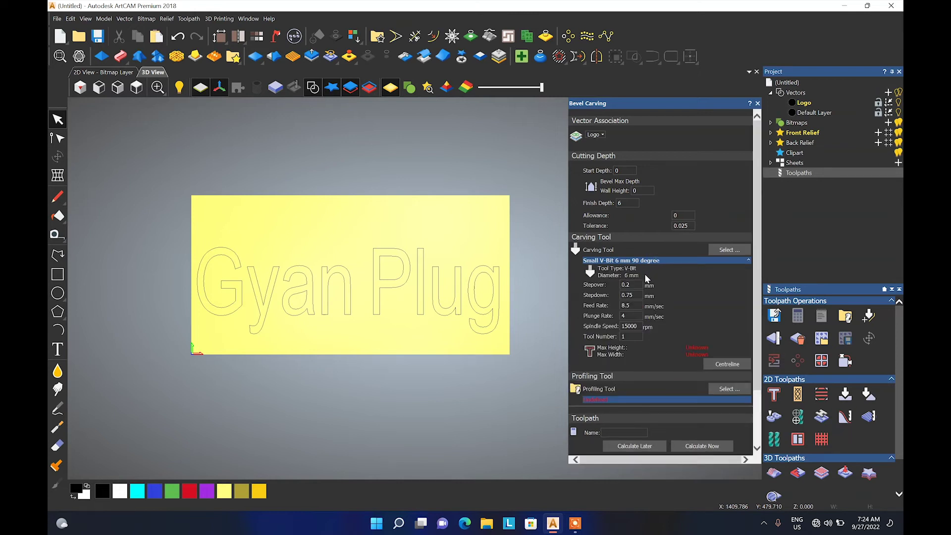
scroll(644, 273, down, 1)
double_click(635, 243)
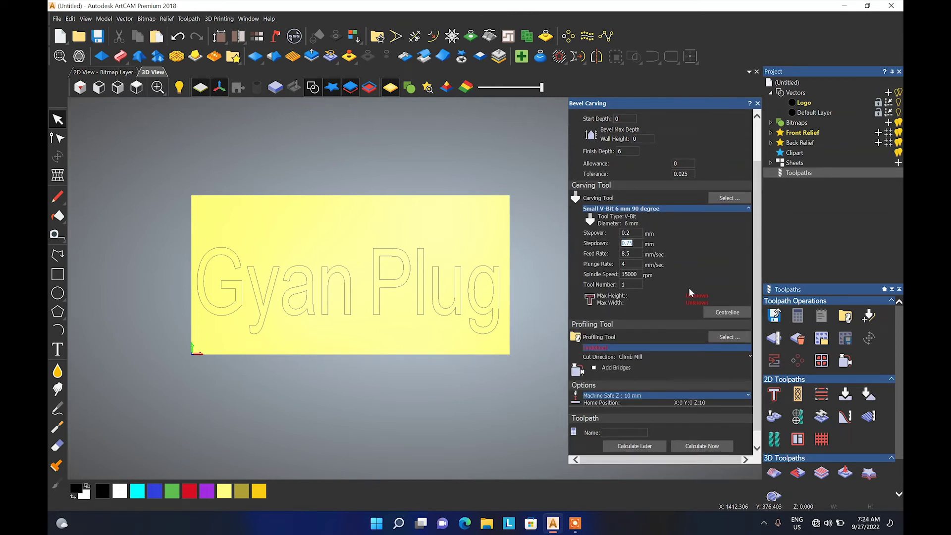
text(3)
key(Tab)
text(50)
key(Tab)
scroll(498, 249, up, 2)
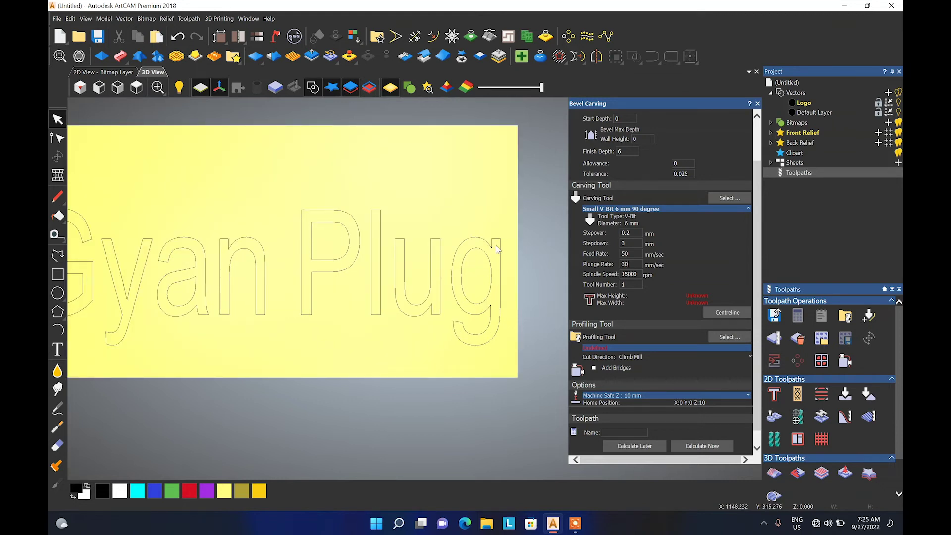
click(717, 313)
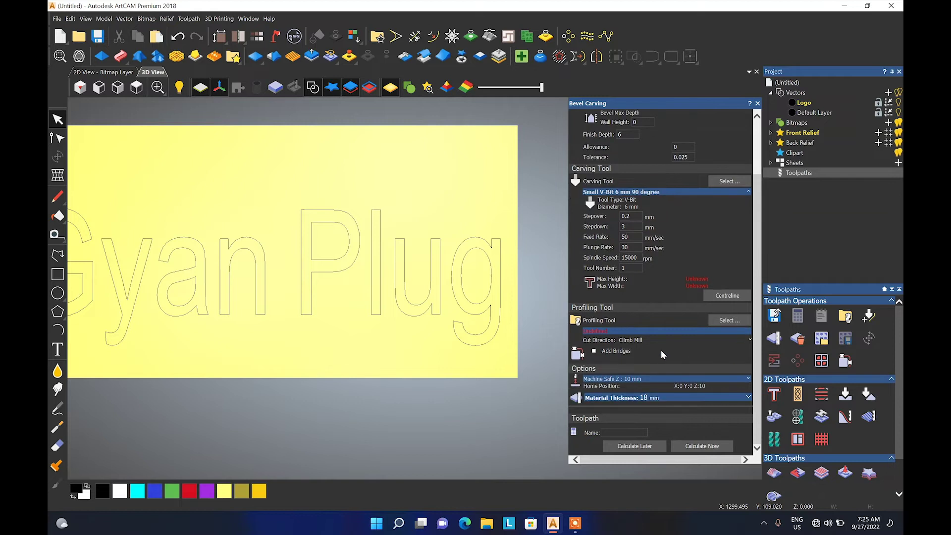
key(0)
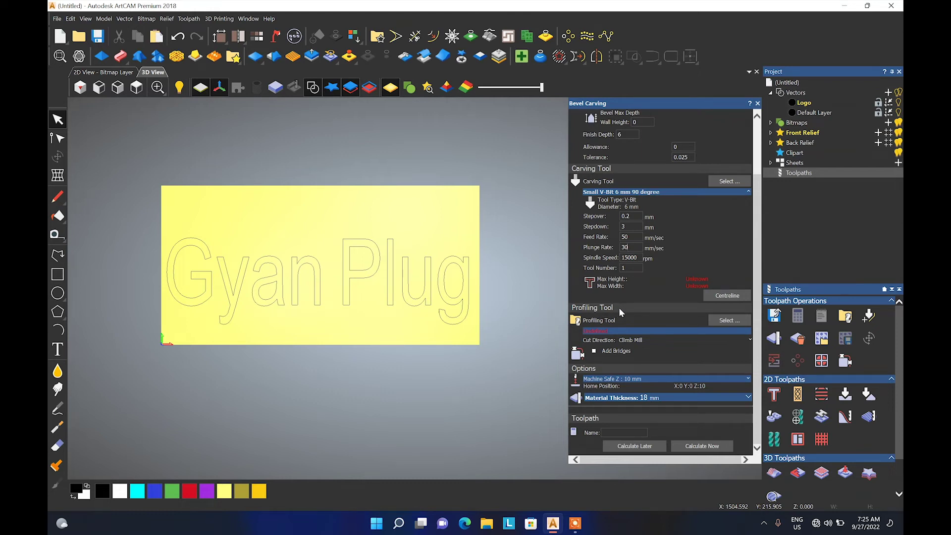
Choose the End Mill 6 mm as the profiling tool for the bevel carving.
middle_drag(474, 269, 461, 268)
scroll(460, 268, up, 1)
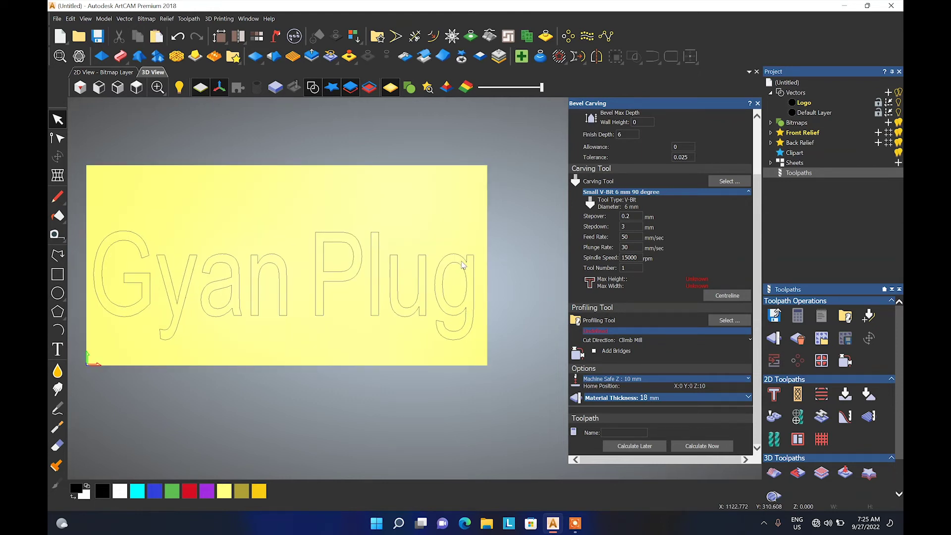
click(727, 321)
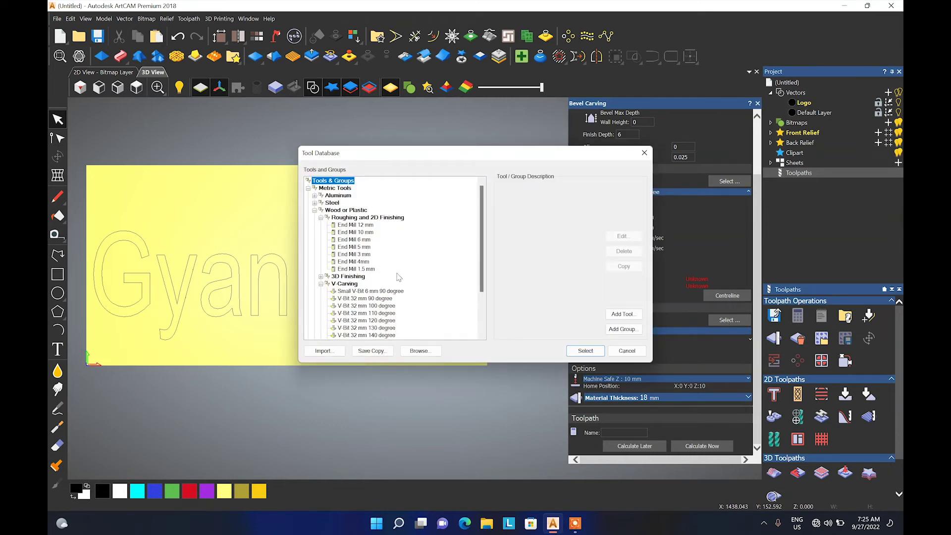
click(344, 240)
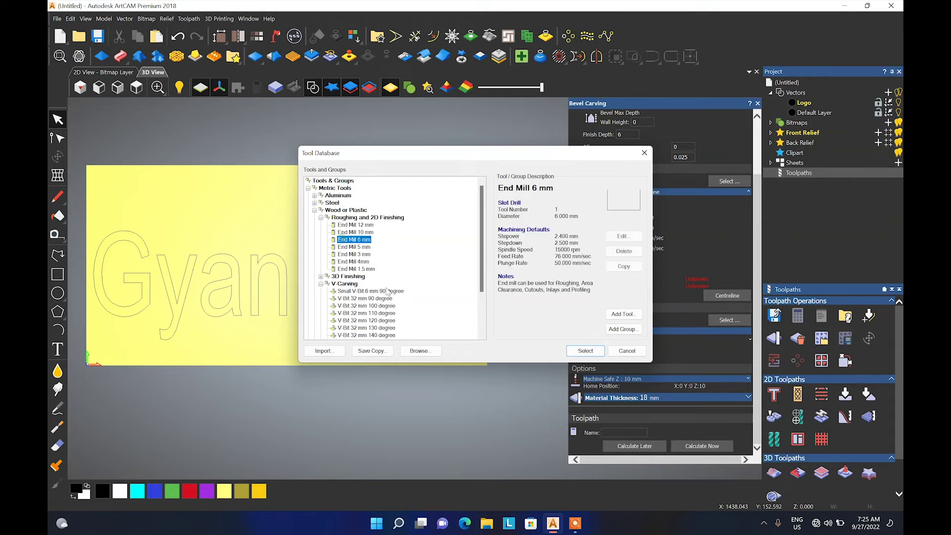
click(585, 350)
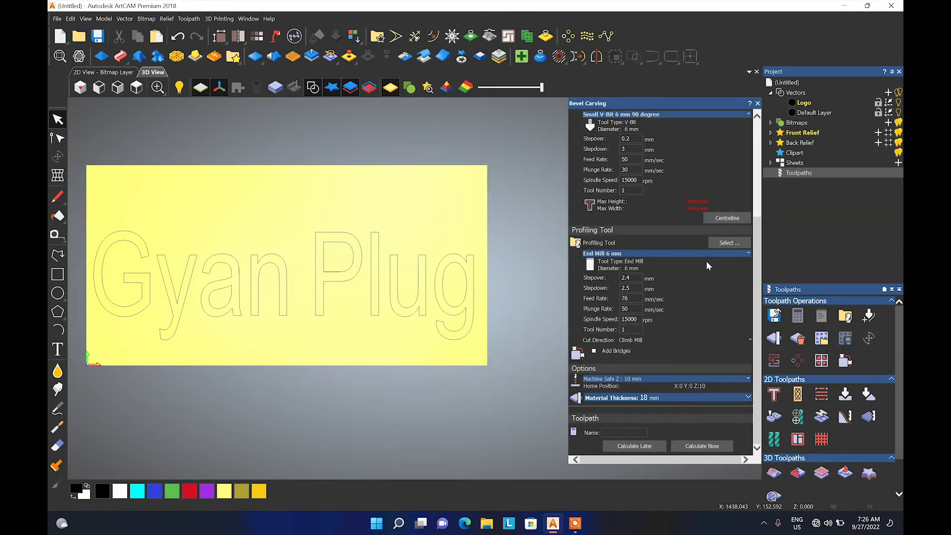
double_click(625, 287)
double_click(625, 309)
click(640, 331)
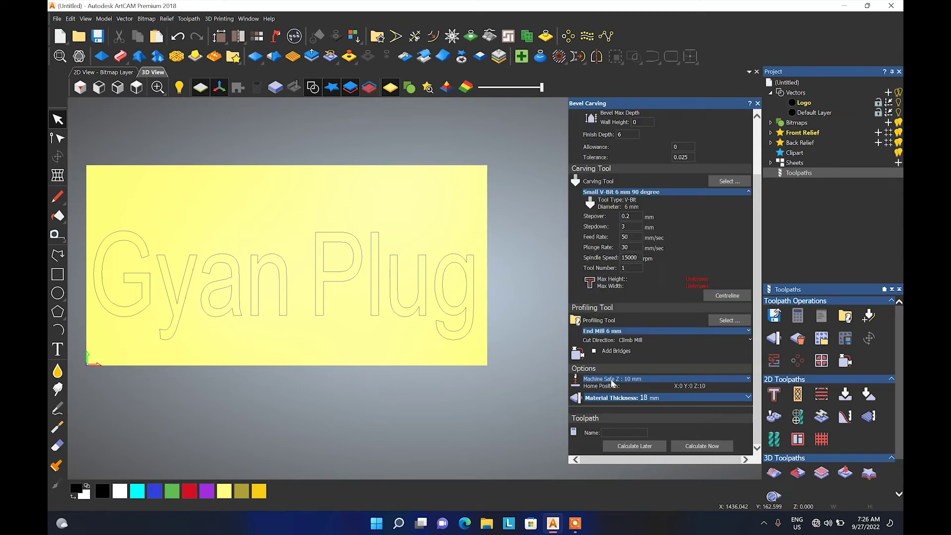
Confirm the 18 mm material thickness in the material setup and calculate the Bevel Carving toolpath, accepting the truncated bevel.
click(716, 396)
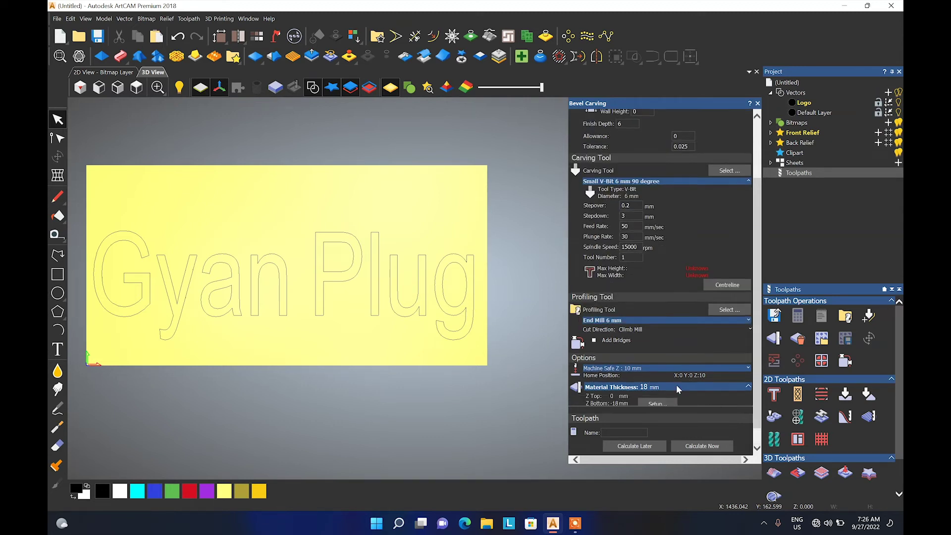
click(661, 381)
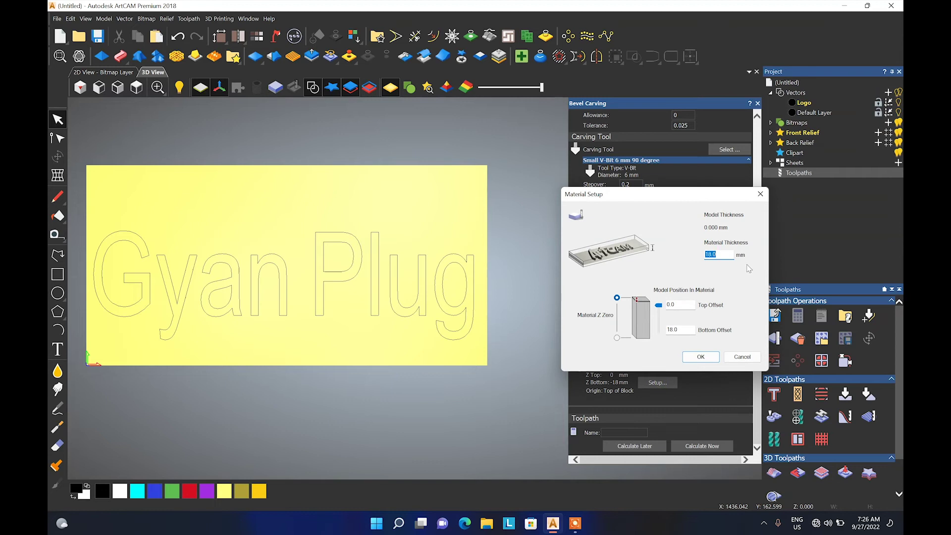
click(700, 357)
click(702, 445)
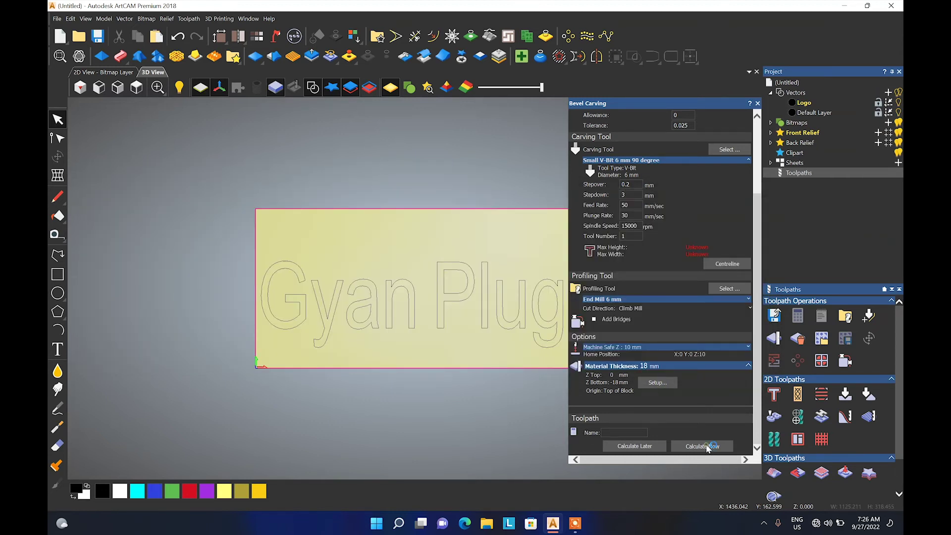
key(Return)
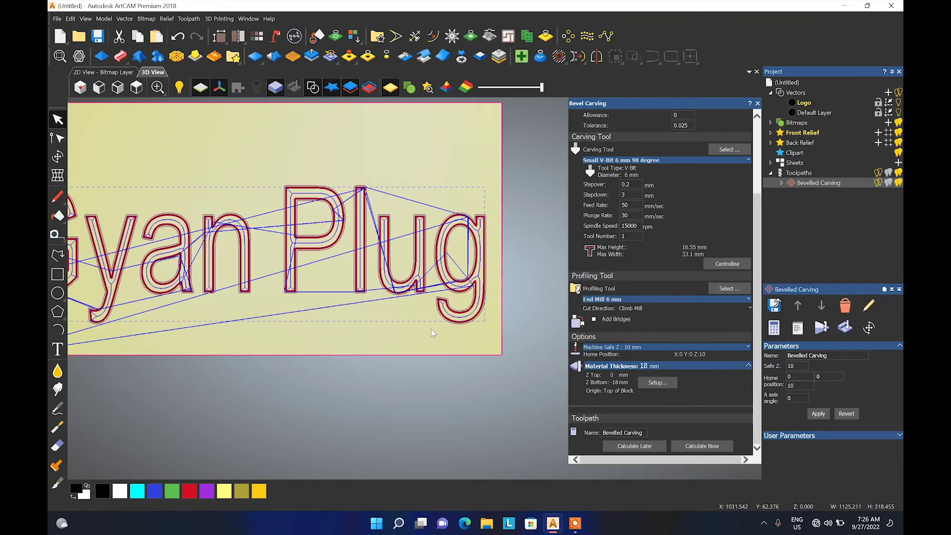
Switch to the isometric view and run the simulation of the Bevelled Carving toolpath on the whole model.
scroll(428, 277, up, 3)
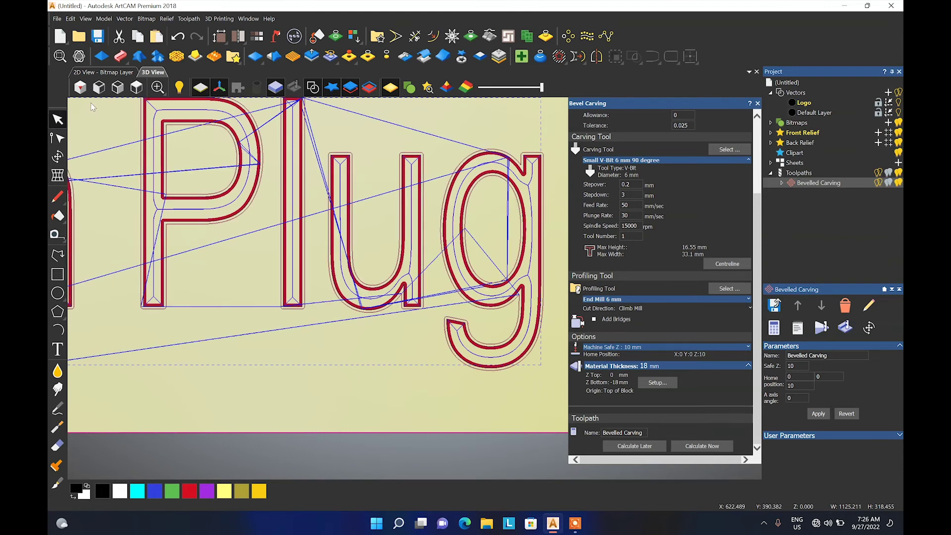
click(80, 87)
click(845, 327)
click(519, 348)
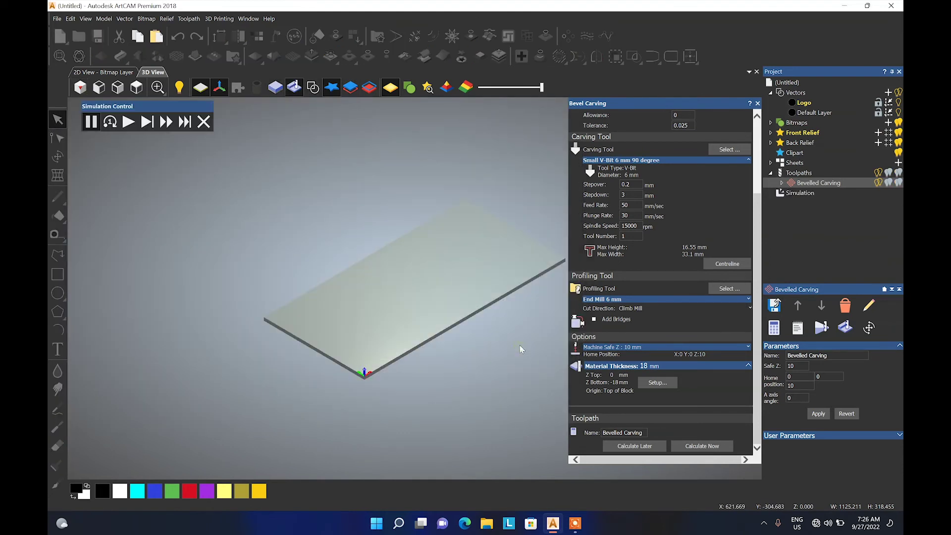
click(132, 127)
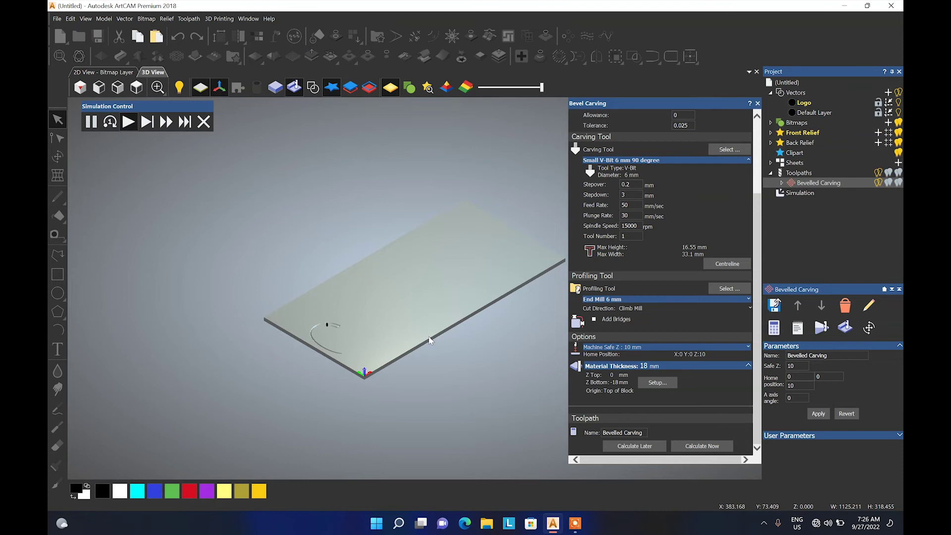
Examine the simulated cut quality along the bevelled edges of the Gyan Plug lettering.
scroll(415, 331, up, 3)
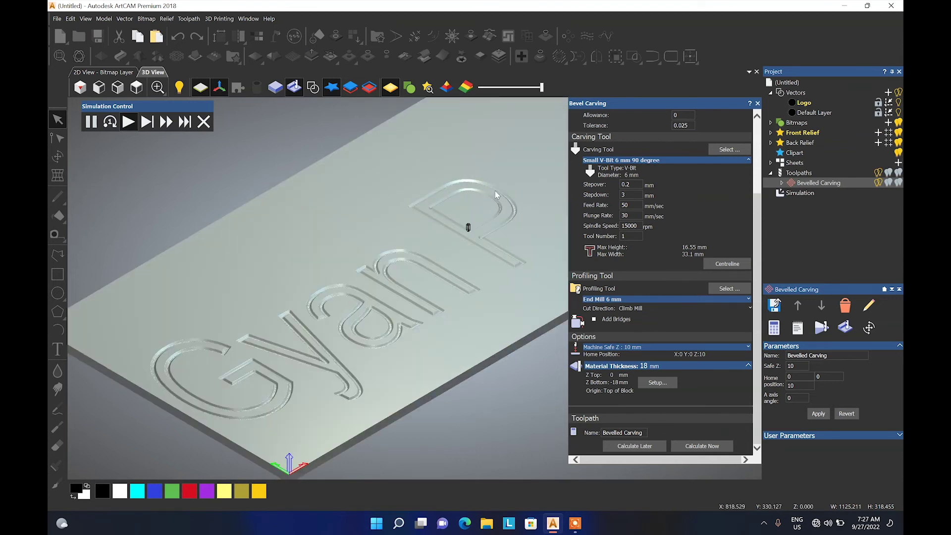
scroll(492, 191, up, 2)
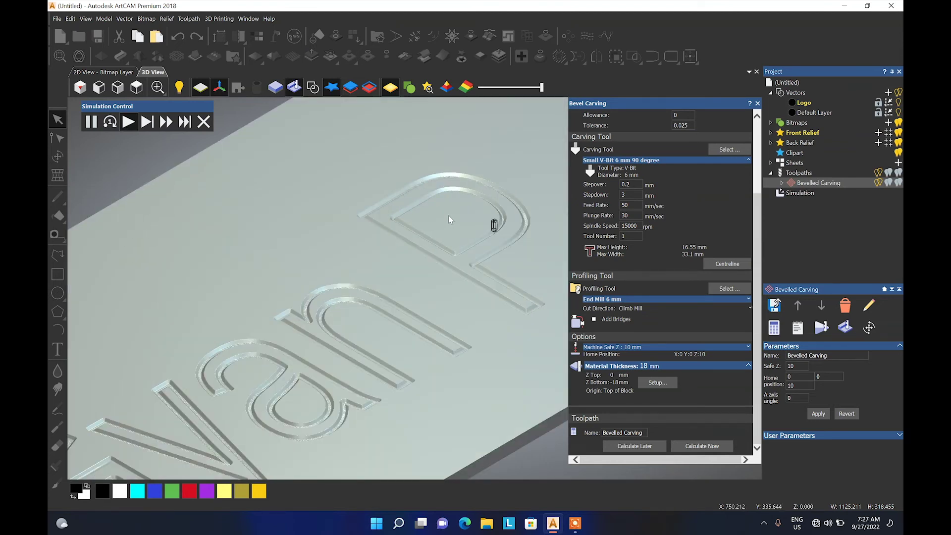
scroll(446, 233, down, 3)
scroll(347, 394, up, 2)
scroll(317, 384, up, 3)
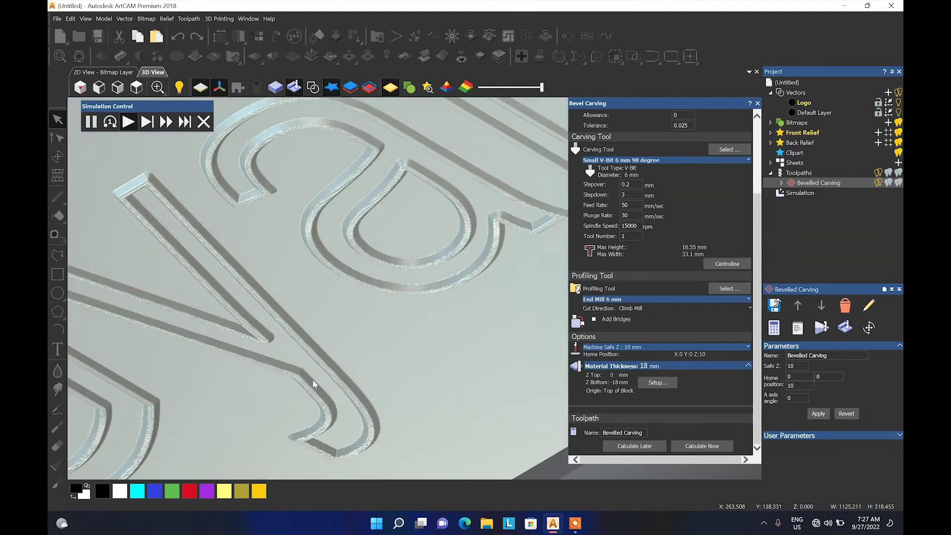
scroll(305, 373, down, 3)
scroll(401, 314, up, 4)
scroll(401, 314, down, 5)
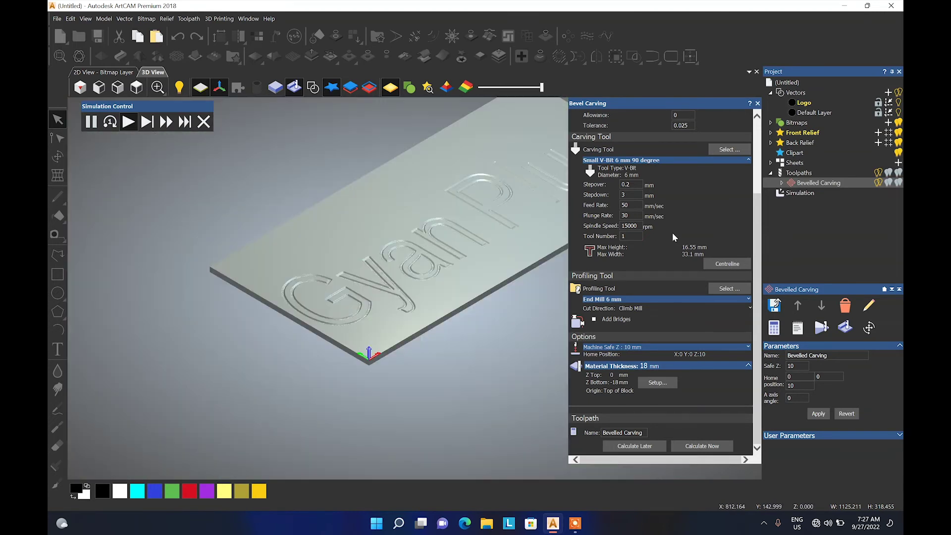
Exit the simulation and replace the carving tool with the V-Bit 32 mm 90 degree.
click(203, 125)
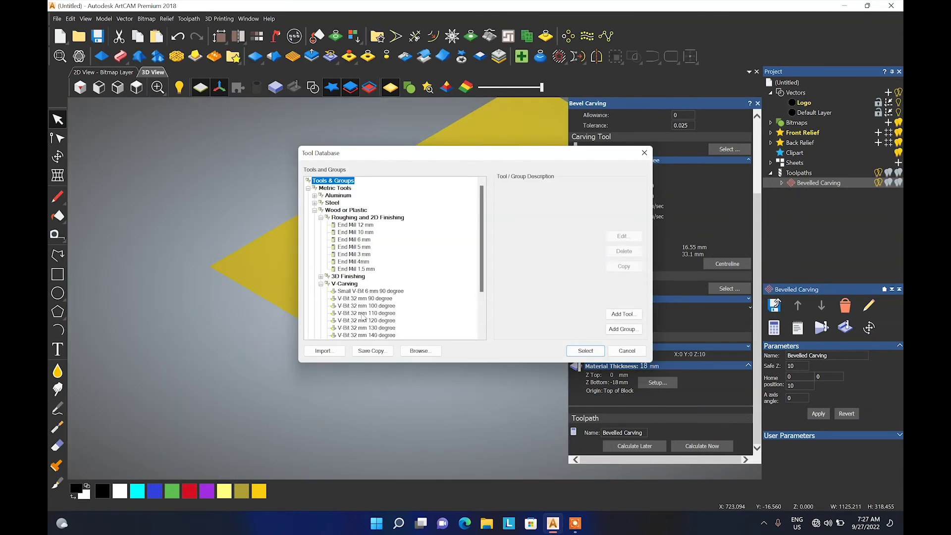
click(349, 298)
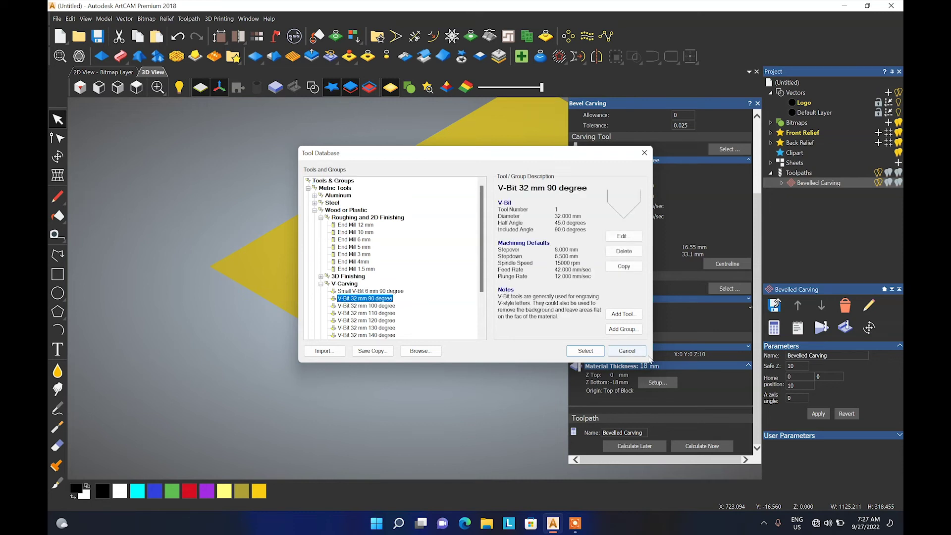
click(586, 350)
Recalculate the Bevelled Carving toolpath with the V-Bit 32 mm 90 degree, accepting the truncated bevel.
click(704, 446)
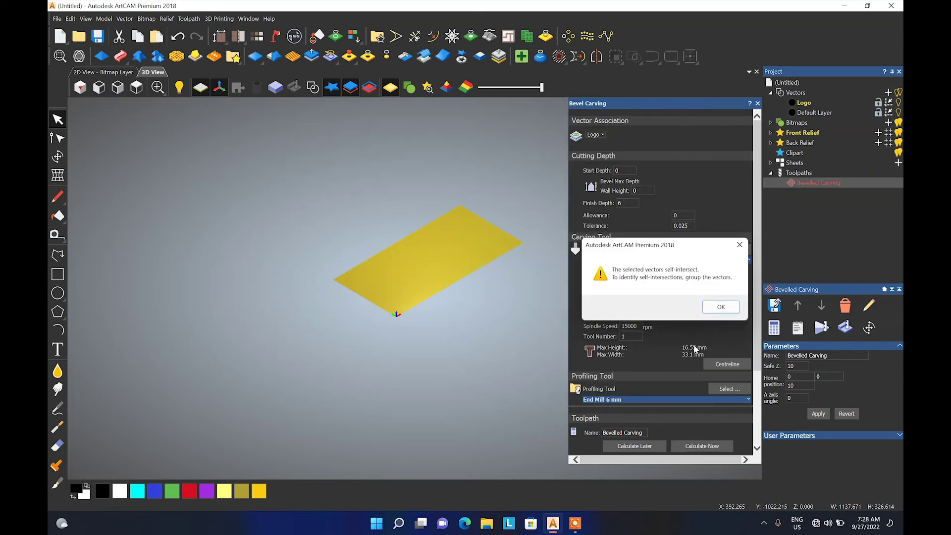
click(717, 305)
scroll(483, 208, up, 2)
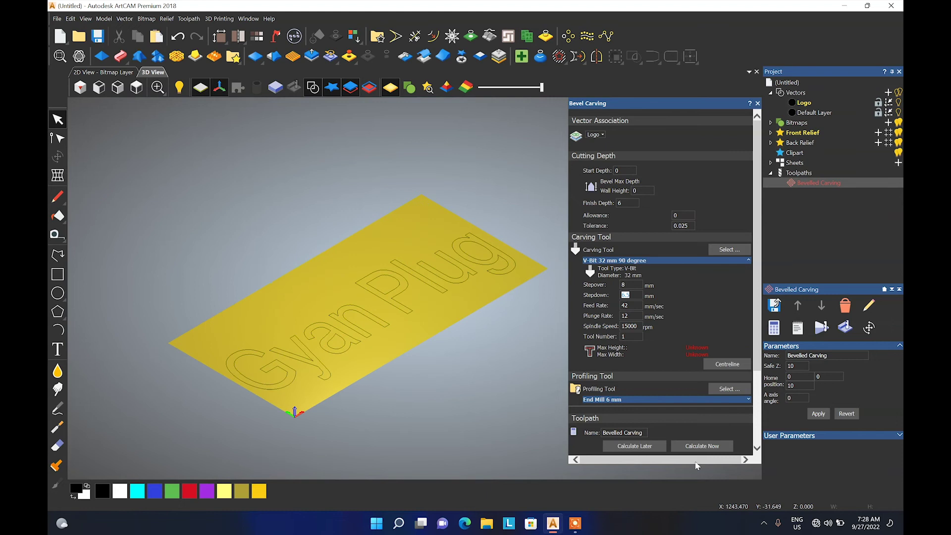
click(700, 448)
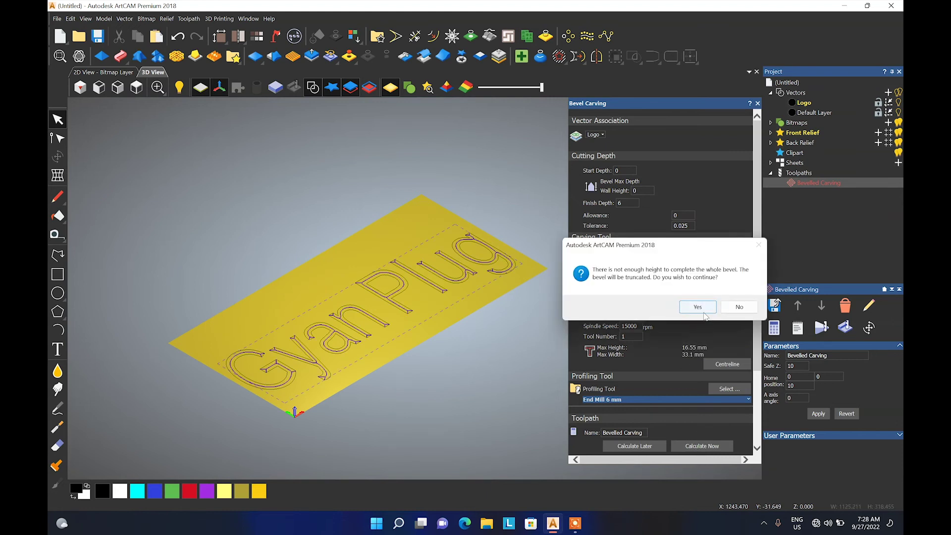
click(700, 306)
Simulate the recalculated Bevelled Carving toolpath on the whole model and inspect the letters up close.
click(821, 326)
click(518, 349)
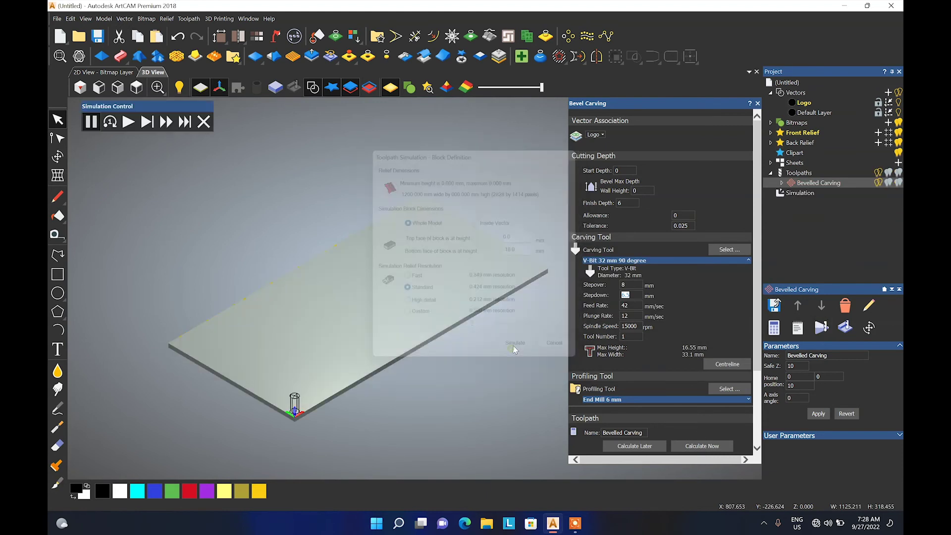
scroll(264, 353, up, 3)
scroll(264, 354, down, 3)
scroll(218, 337, down, 2)
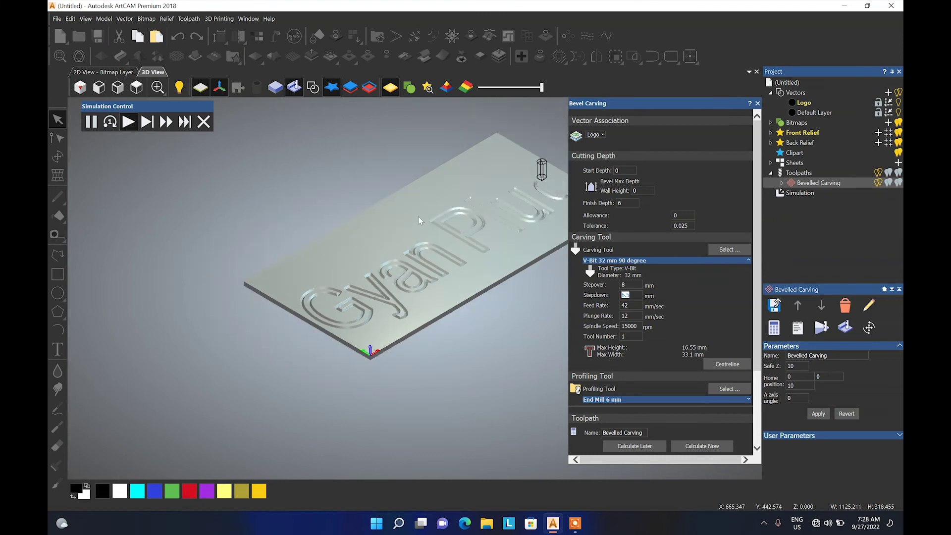
scroll(344, 240, up, 4)
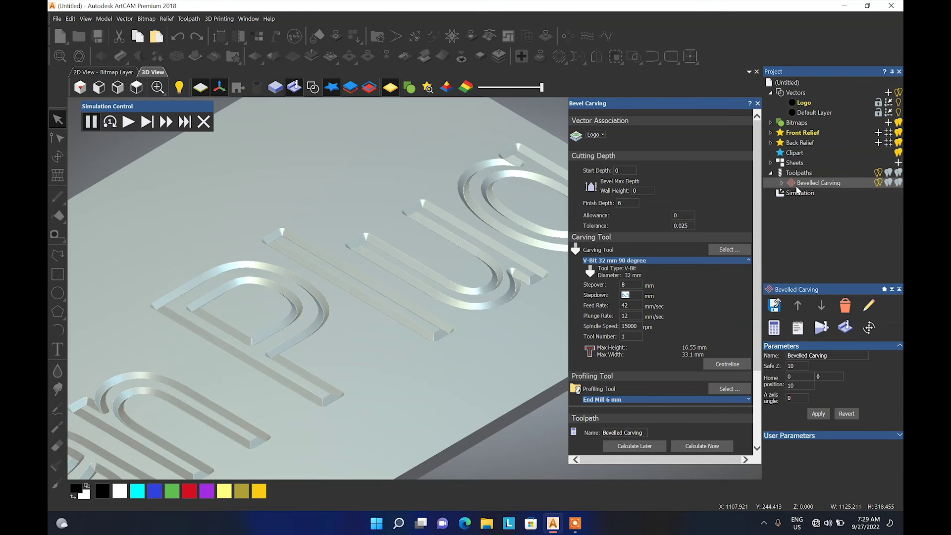
Expand the Bevelled Carving toolpath and simulate its End Mill 6 mm profiling pass on the carved block.
click(781, 182)
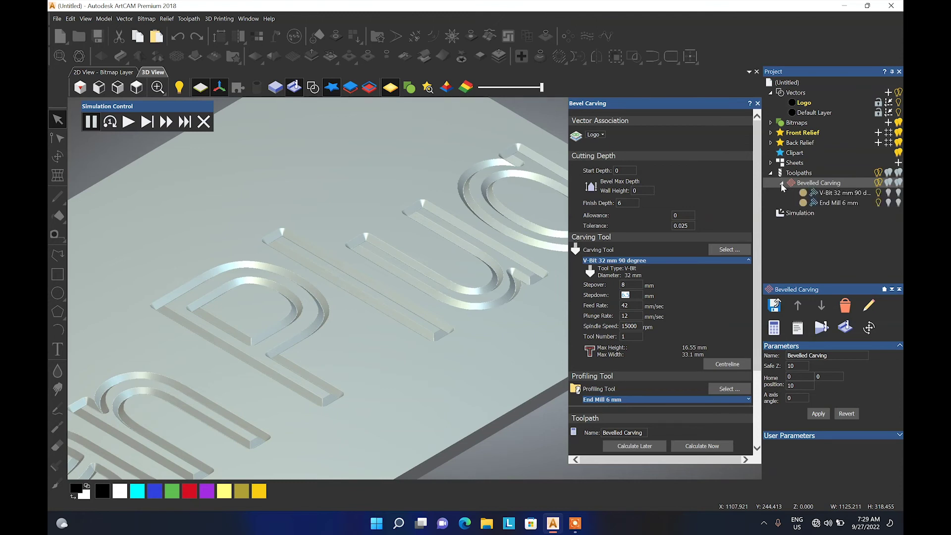
click(829, 196)
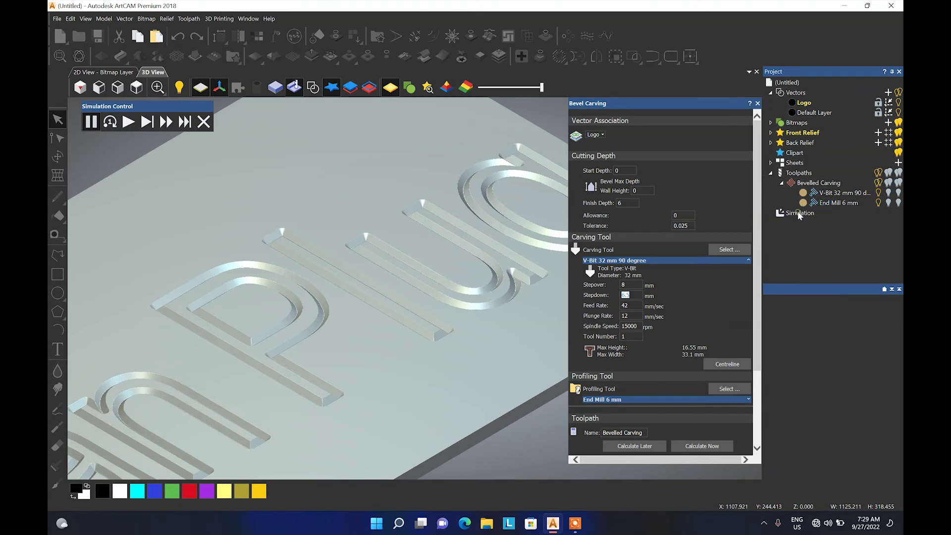
click(816, 204)
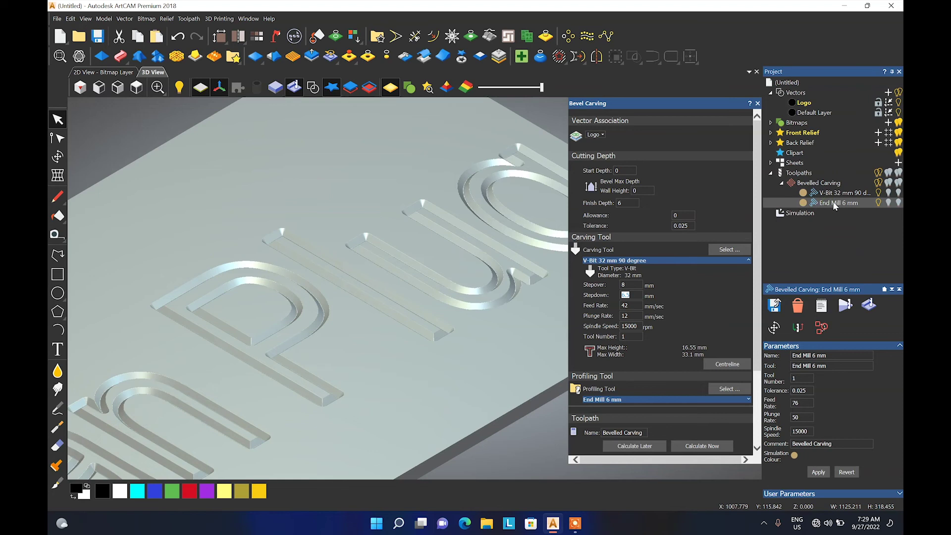
click(845, 305)
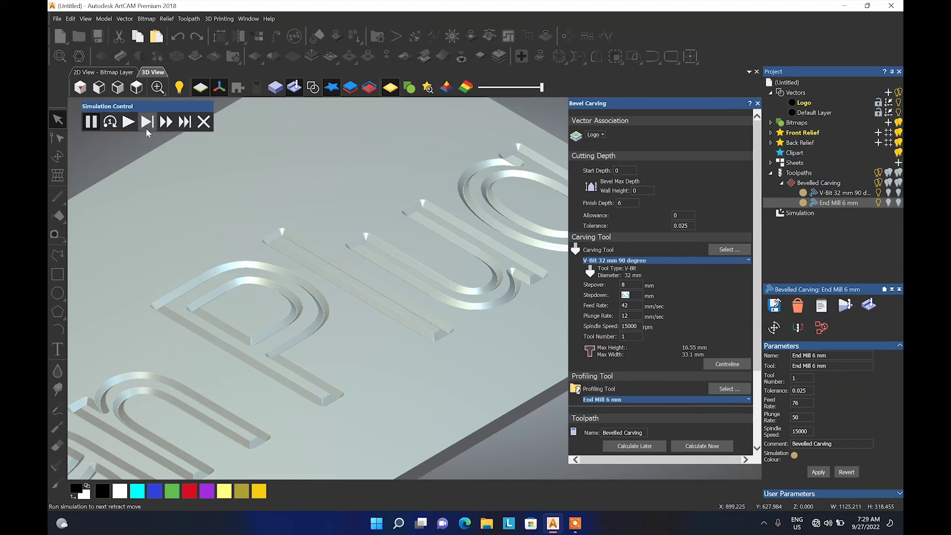
scroll(312, 335, down, 5)
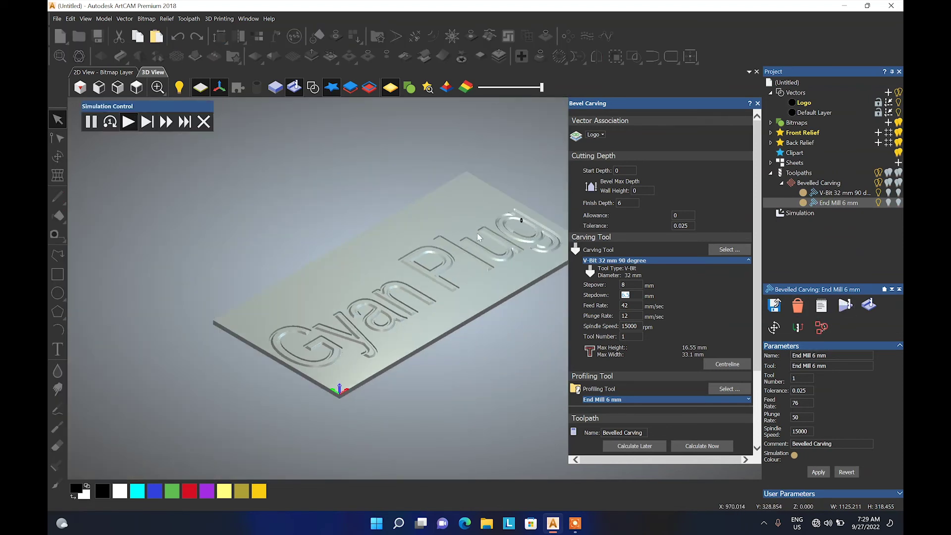
scroll(551, 230, up, 1)
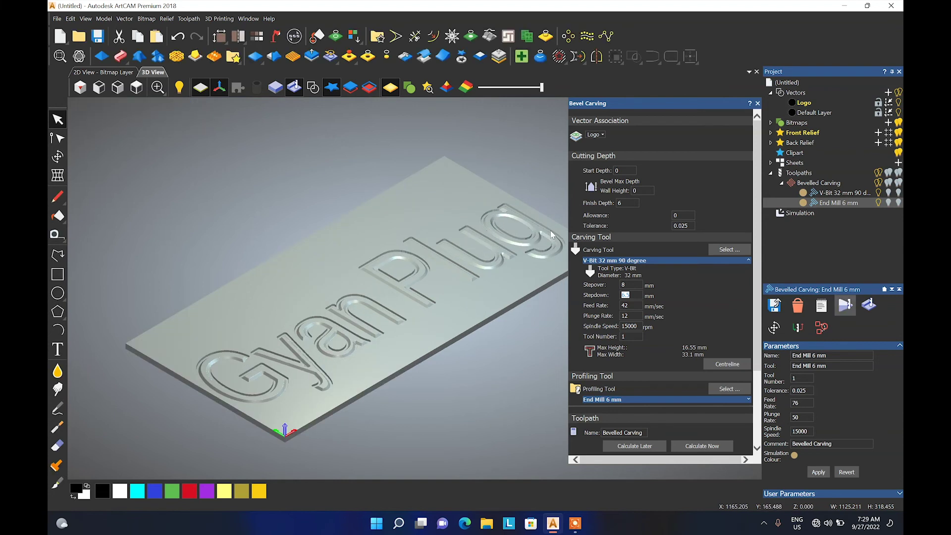
Set the bevel carving's finish depth to 18 mm and stepdown to 9 mm, and re-simulate the recalculated toolpath on the block.
scroll(404, 343, up, 3)
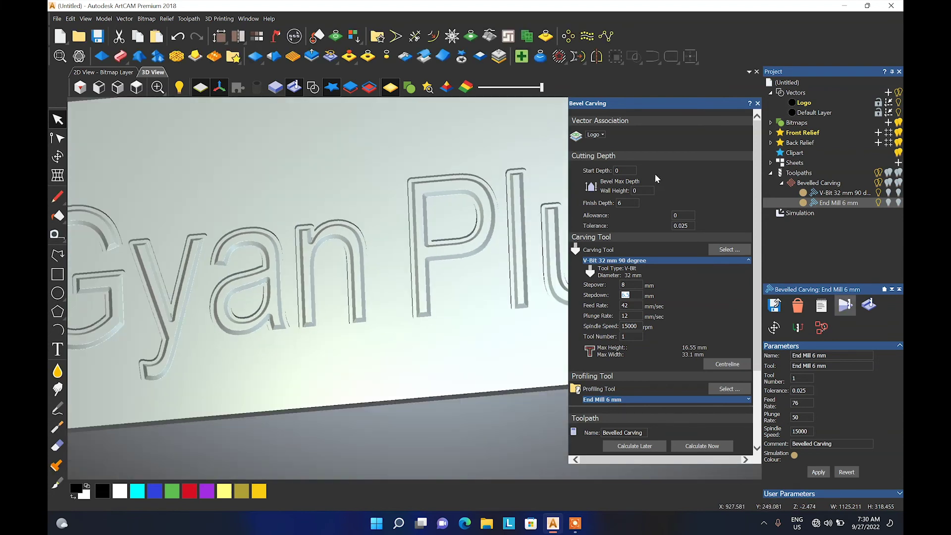
click(623, 204)
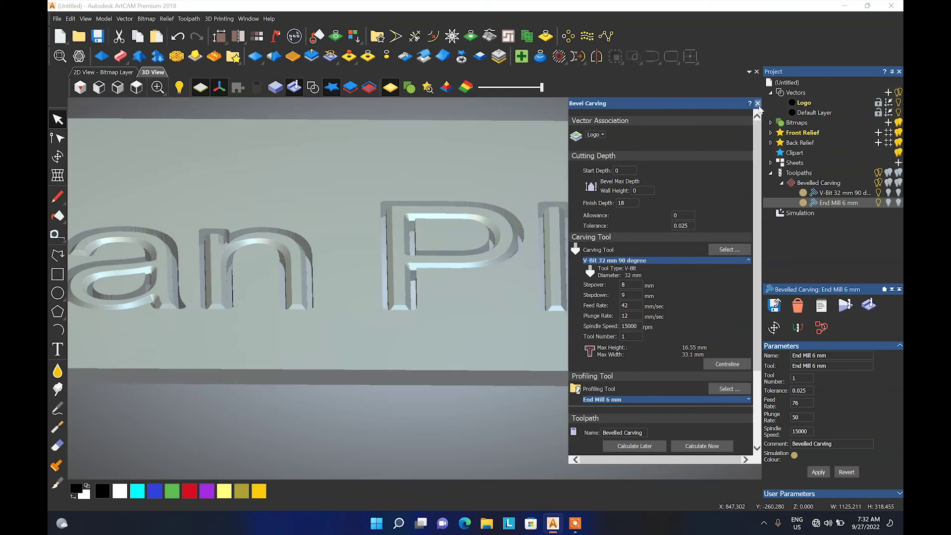
scroll(358, 284, down, 4)
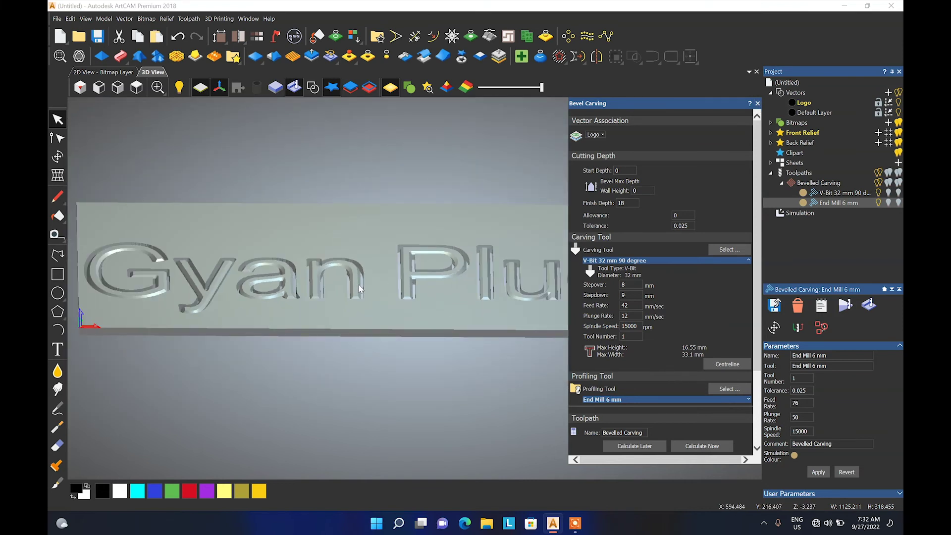
drag(336, 357, 292, 349)
scroll(292, 349, down, 3)
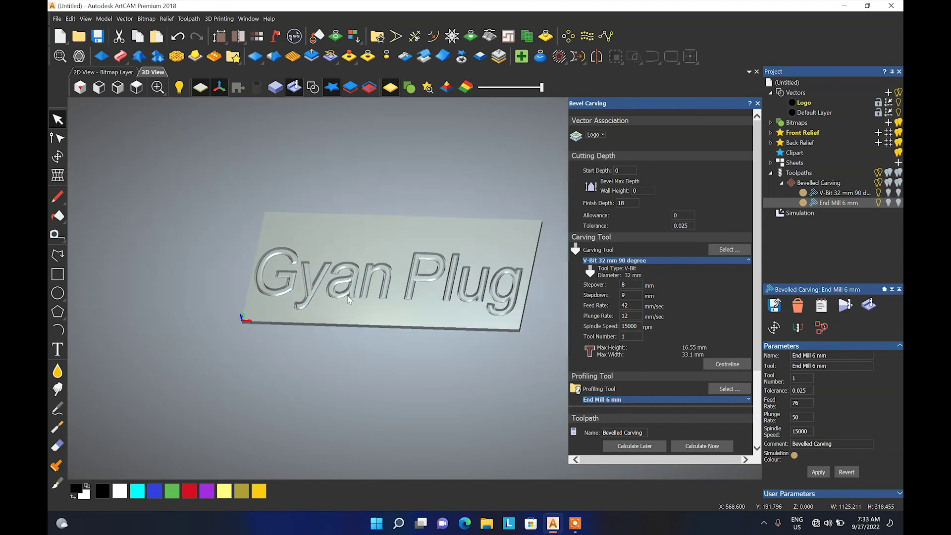
click(757, 103)
Automatically delete the waste material around the letters in the simulation.
drag(390, 281, 433, 346)
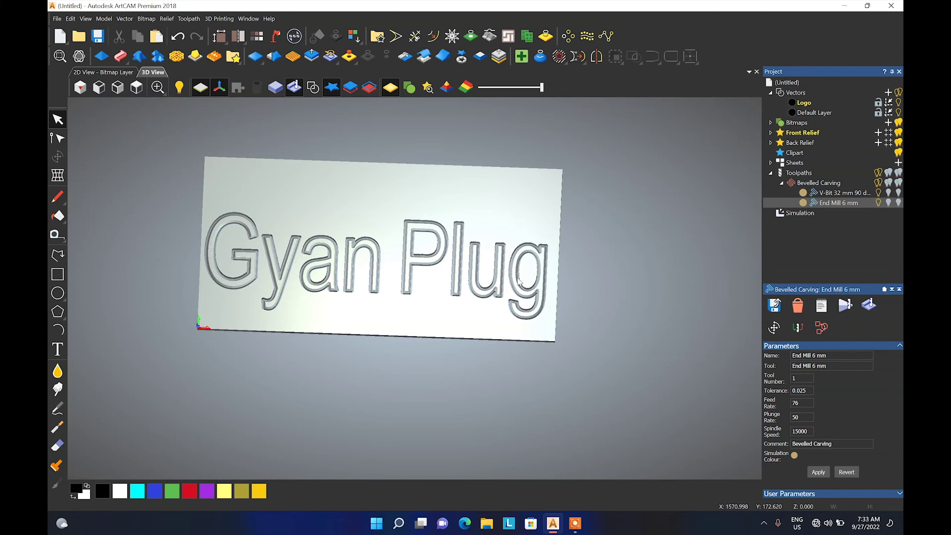
click(802, 216)
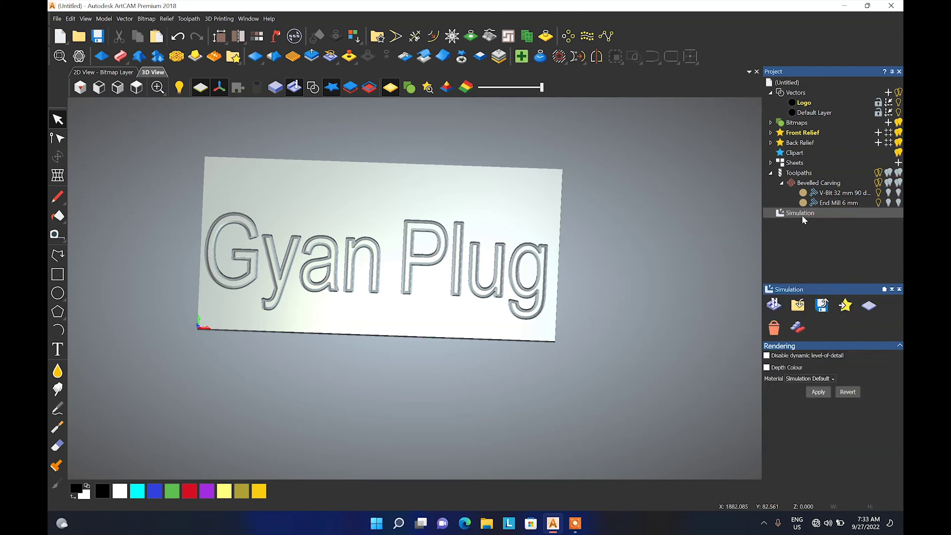
click(796, 329)
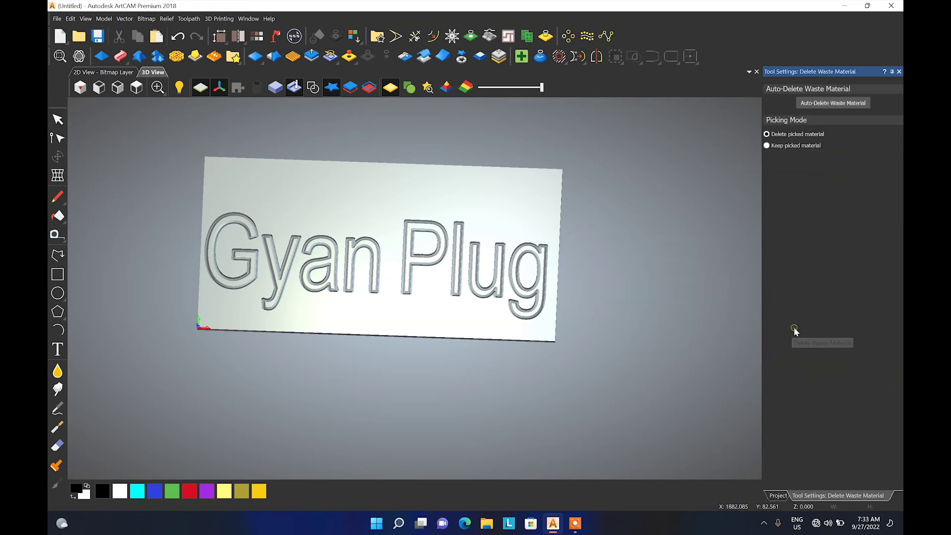
click(814, 112)
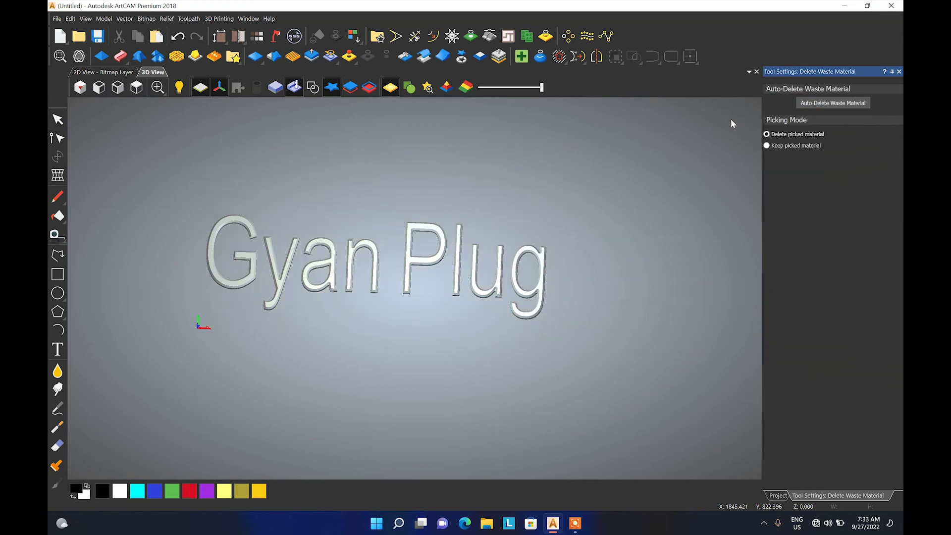
Examine the bevelled edges and side walls of the simulated Gyan Plug letters up close from several angles.
scroll(345, 271, up, 3)
scroll(345, 272, down, 3)
middle_drag(478, 365, 569, 205)
scroll(570, 210, up, 4)
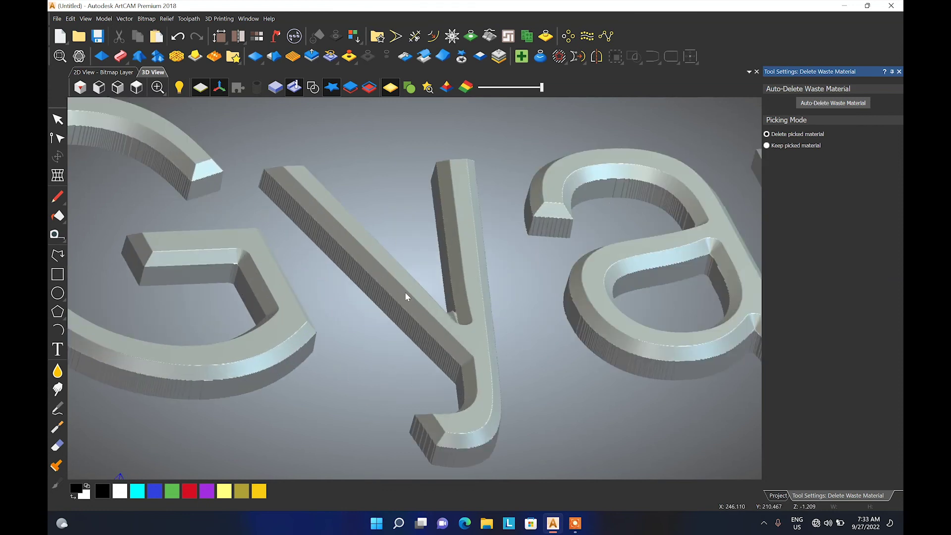
scroll(391, 293, down, 1)
middle_drag(391, 293, 570, 239)
scroll(624, 289, up, 2)
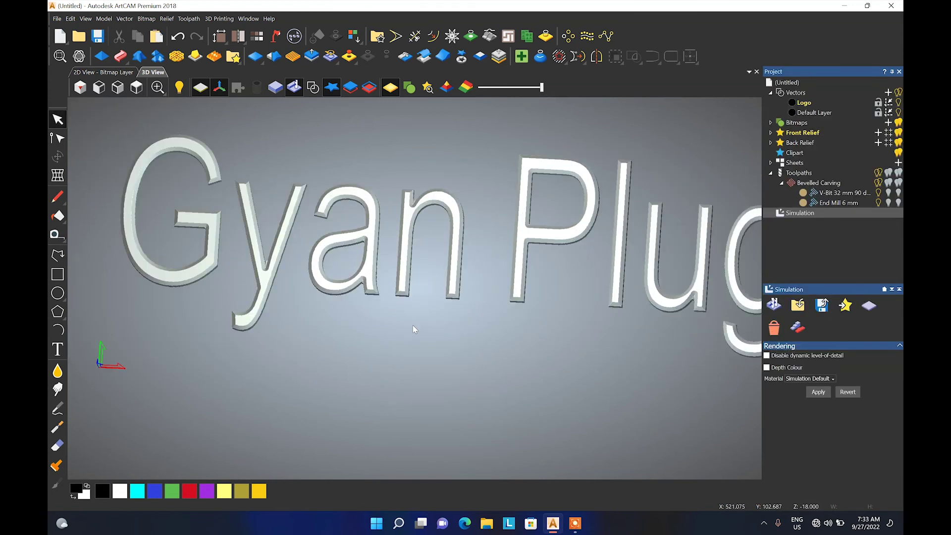
scroll(414, 329, down, 2)
middle_drag(422, 275, 423, 133)
scroll(515, 282, up, 5)
scroll(527, 269, down, 3)
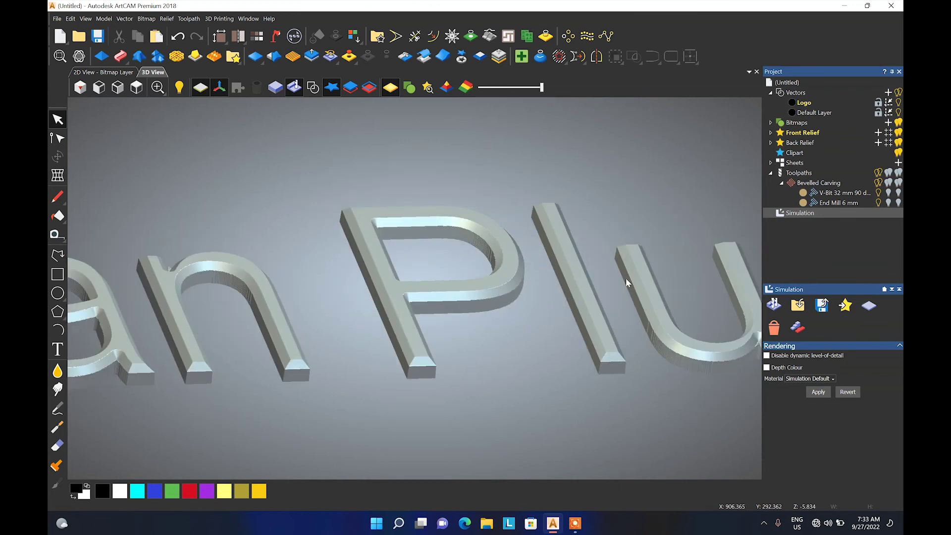
middle_drag(626, 281, 565, 378)
scroll(534, 351, down, 2)
scroll(238, 286, up, 5)
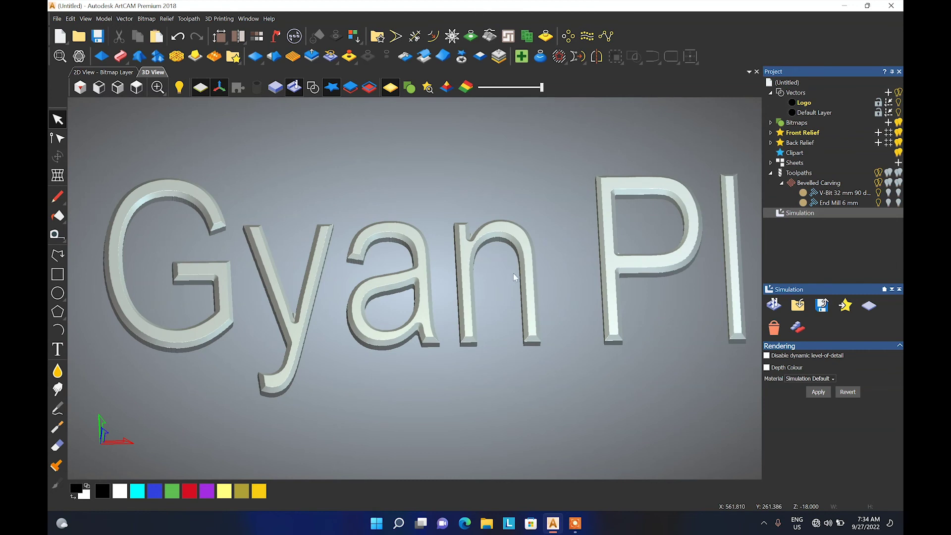
Delete the simulation of the cut-out letters.
click(773, 327)
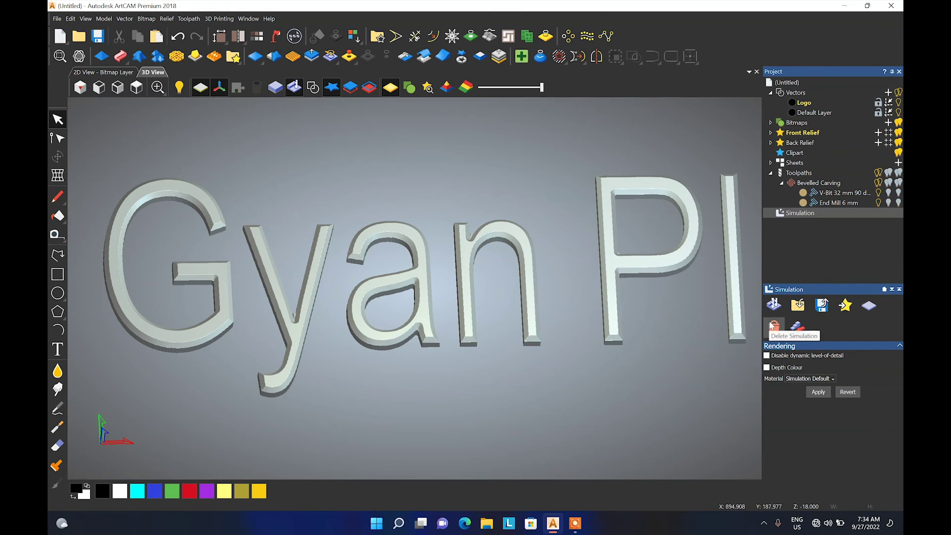